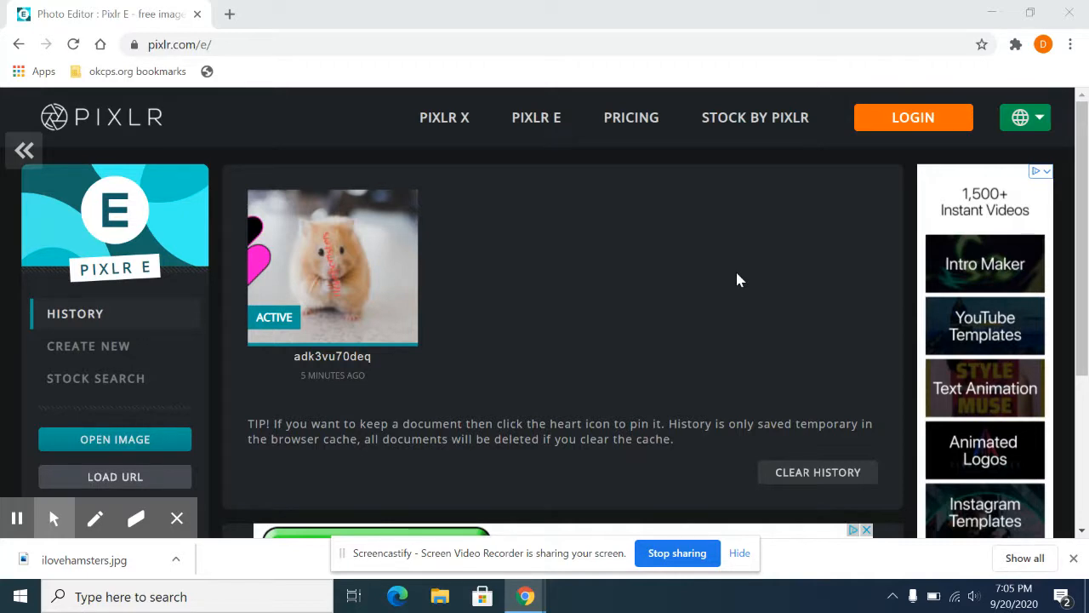
# Step: Search the stock images for "city dog", replacing any other search text
pyautogui.scroll(-1, 182, 348)
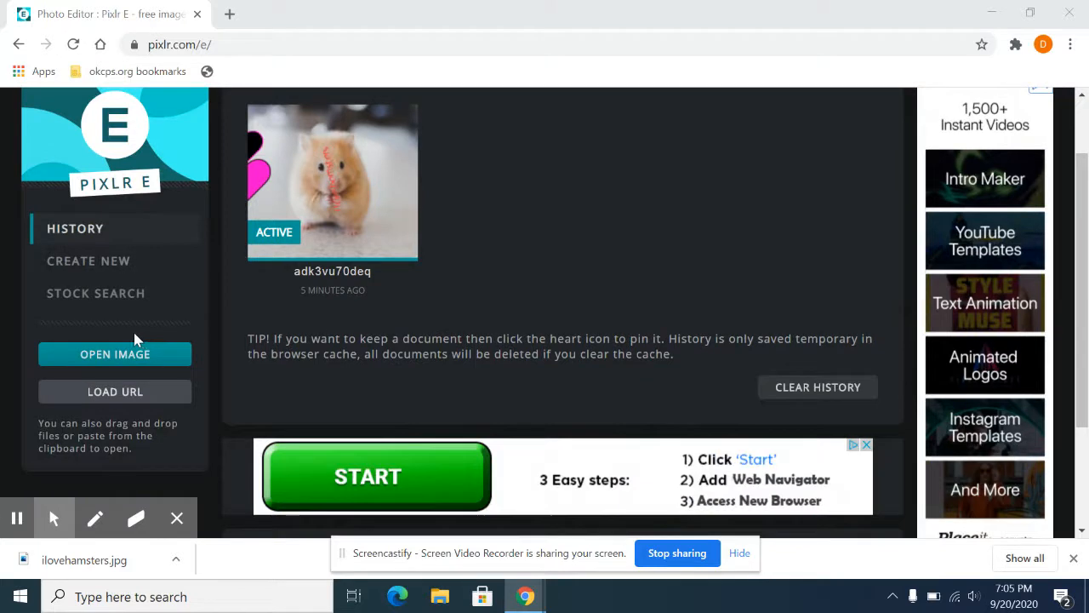
pyautogui.click(106, 295)
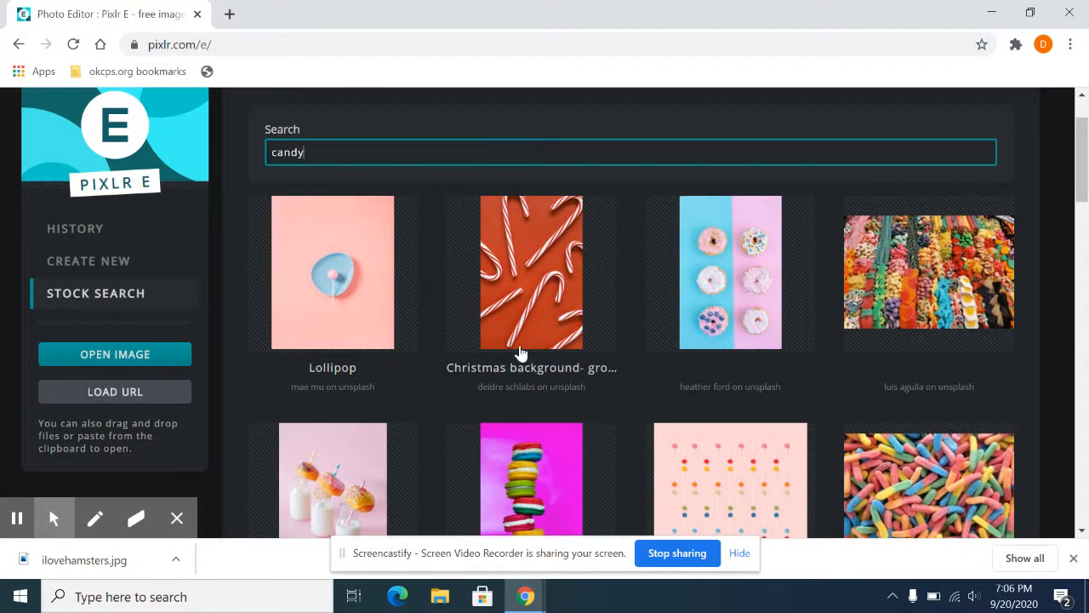
pyautogui.click(400, 162)
pyautogui.press('BackSpace')
pyautogui.press('BackSpace')
pyautogui.press('BackSpace')
pyautogui.press('BackSpace')
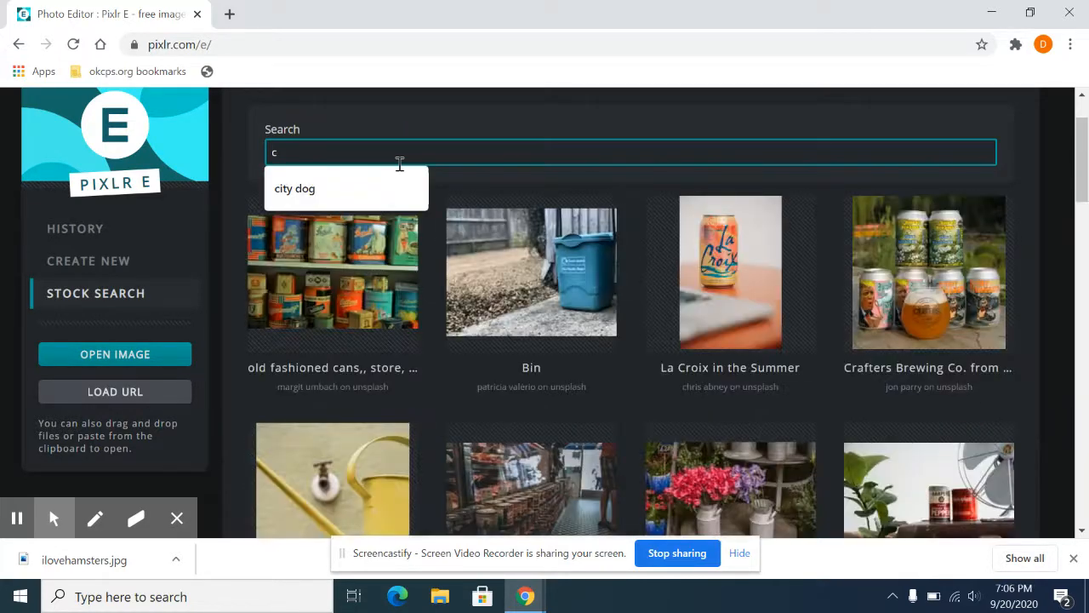
pyautogui.click(374, 190)
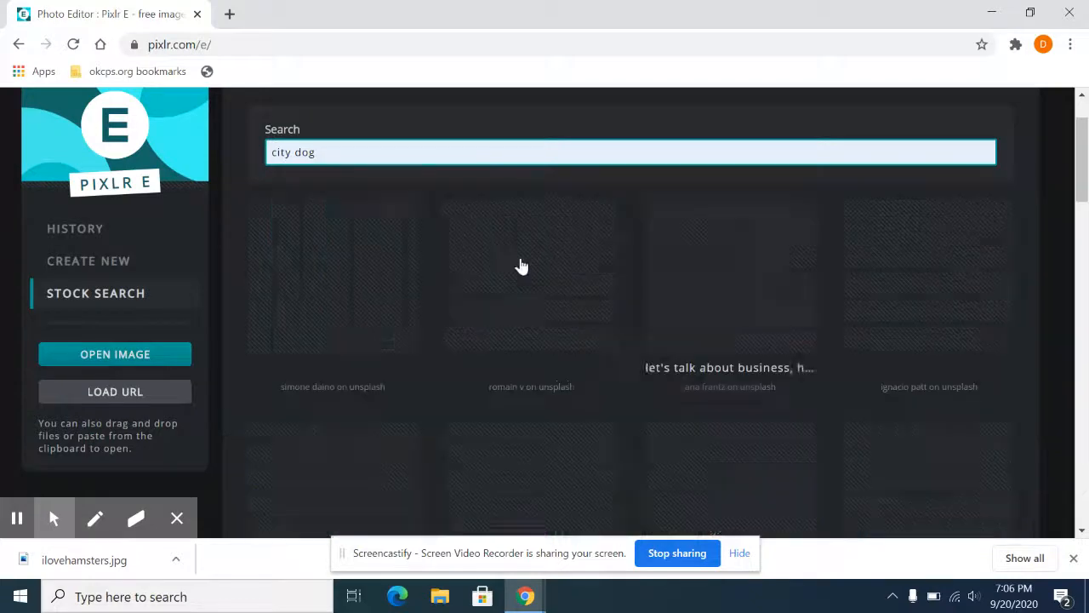
# Step: Look through the city dog stock photos, loading more results, for a suitable picture to edit
pyautogui.scroll(-2, 670, 307)
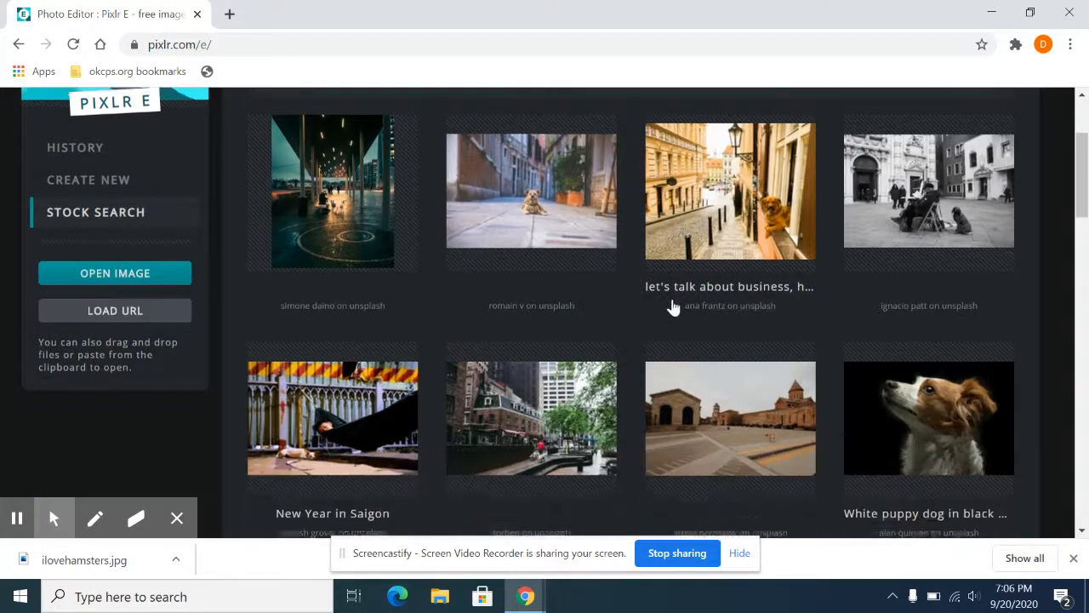
pyautogui.scroll(-6, 668, 312)
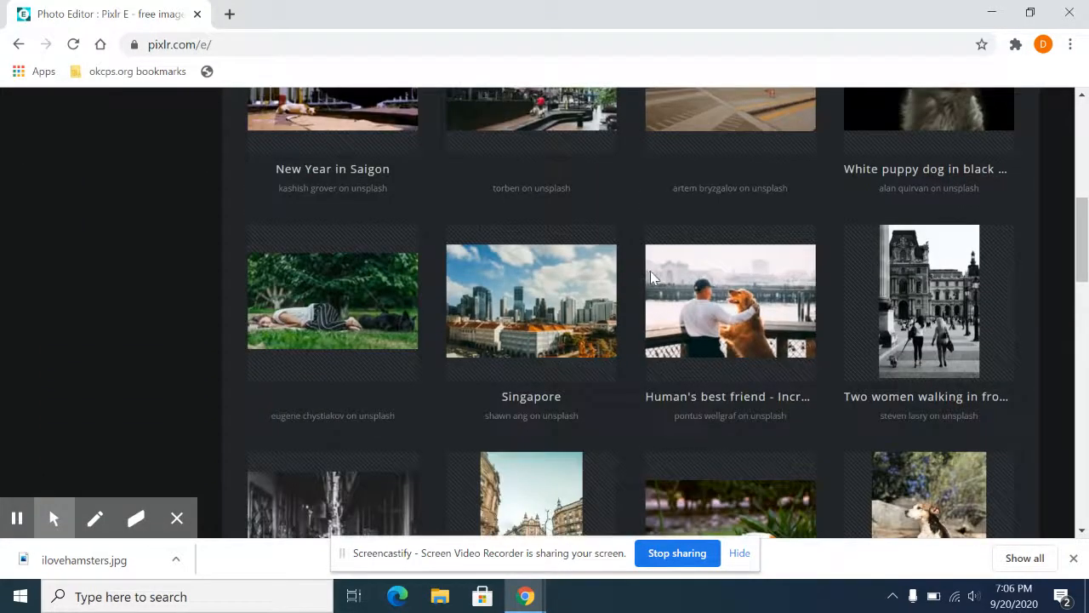
pyautogui.scroll(-5, 647, 274)
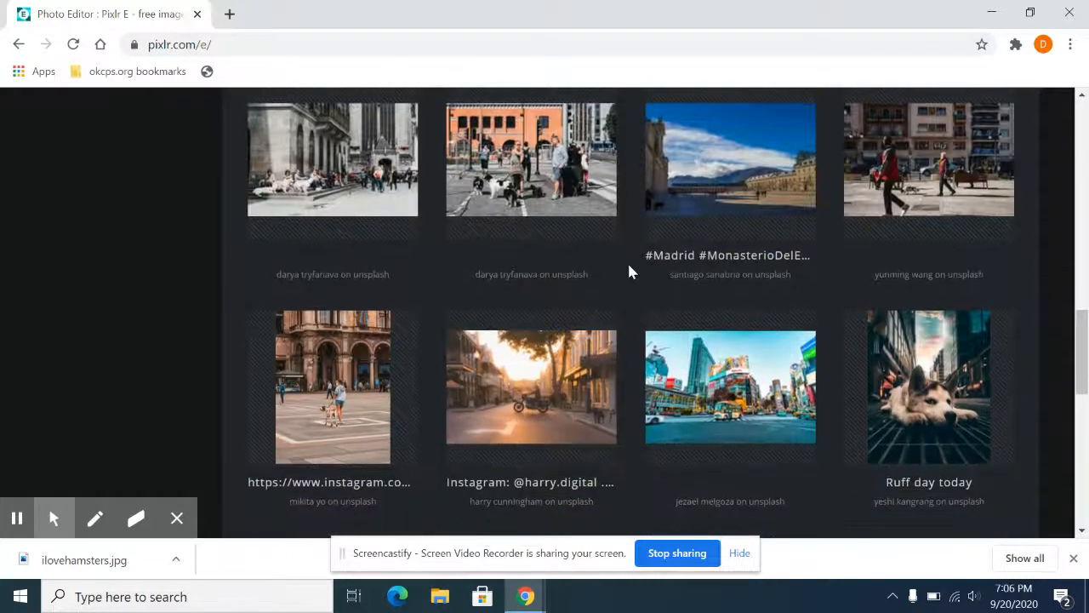
pyautogui.scroll(-6, 628, 271)
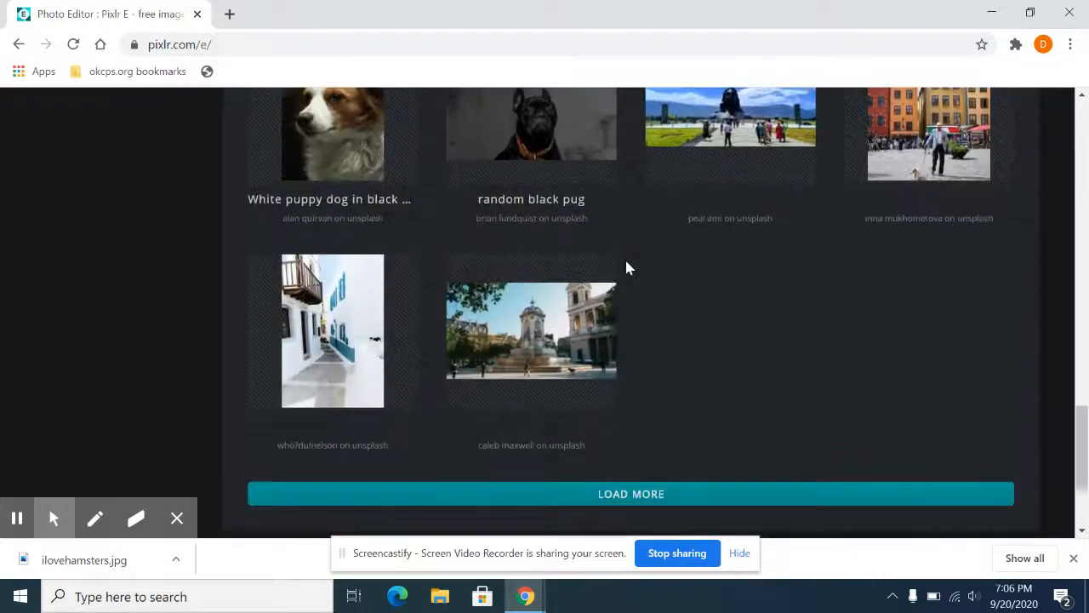
pyautogui.click(643, 409)
pyautogui.scroll(-2, 637, 306)
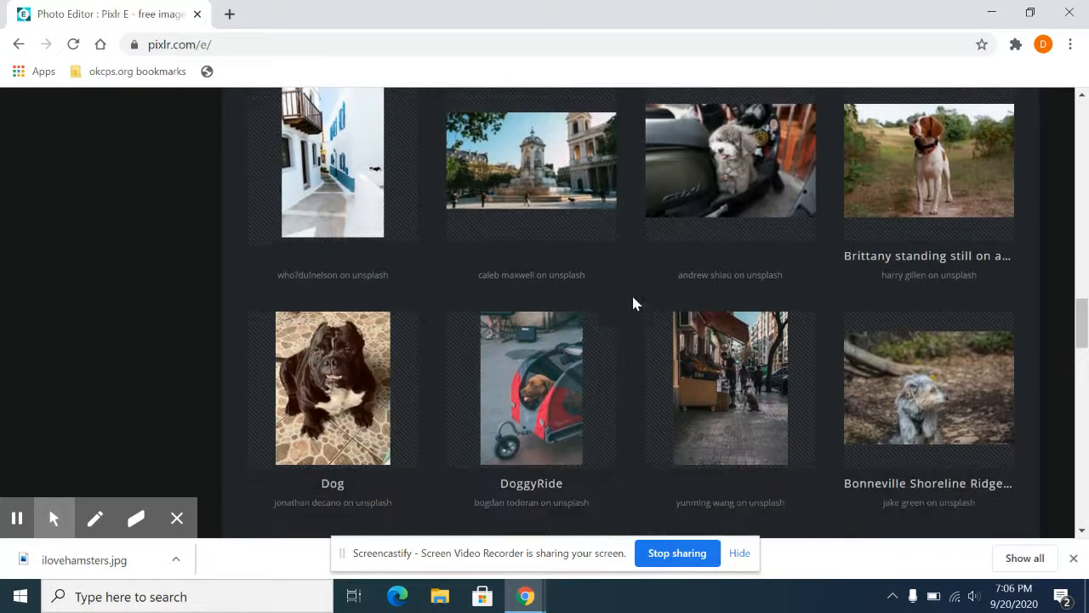
pyautogui.scroll(-4, 632, 303)
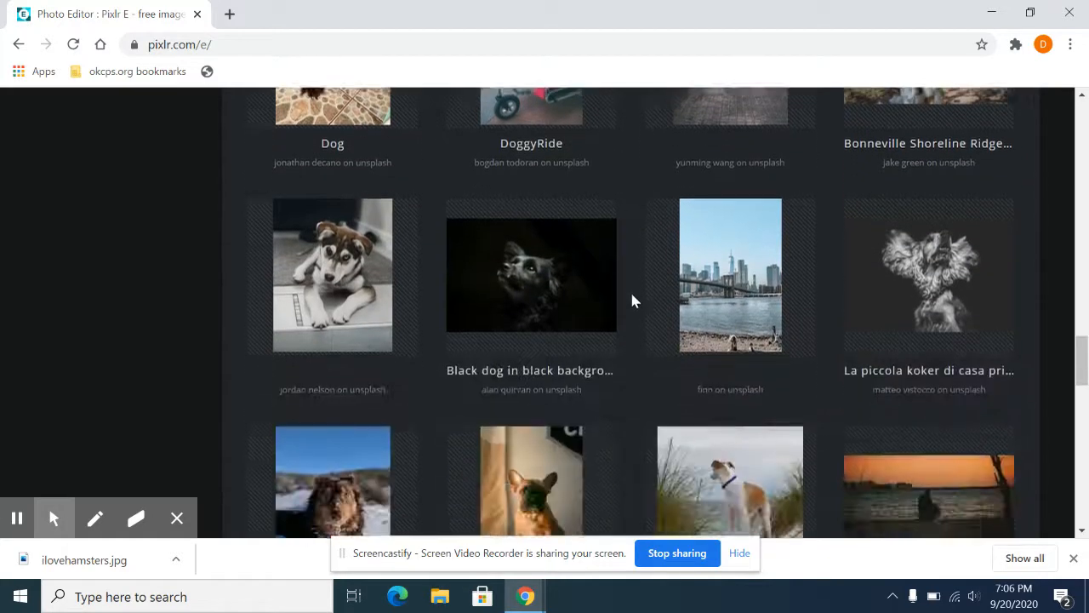
pyautogui.scroll(-5, 632, 299)
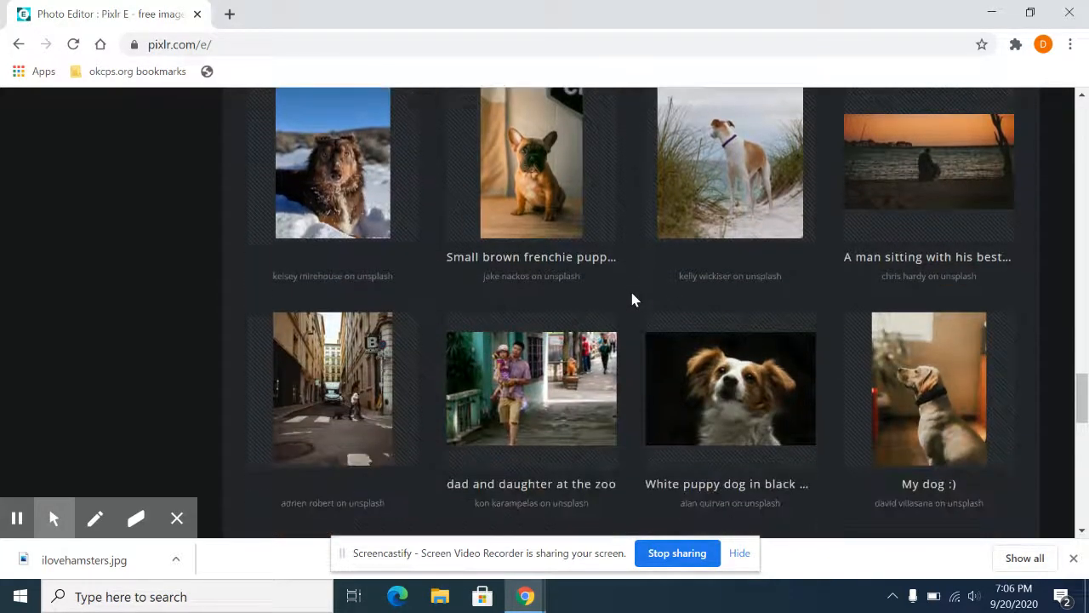
pyautogui.scroll(-6, 631, 299)
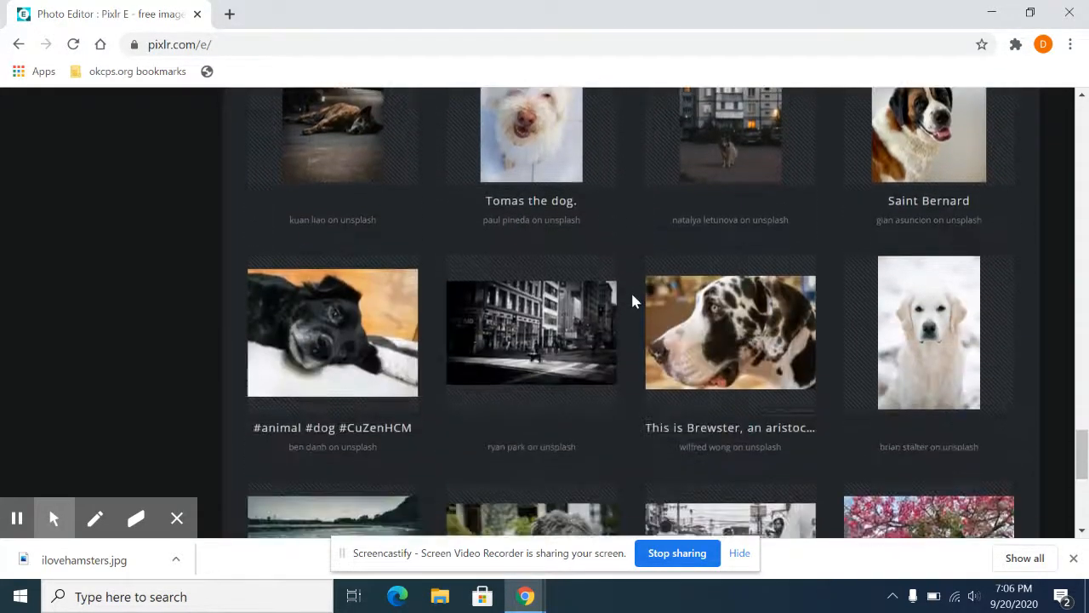
pyautogui.scroll(-3, 632, 300)
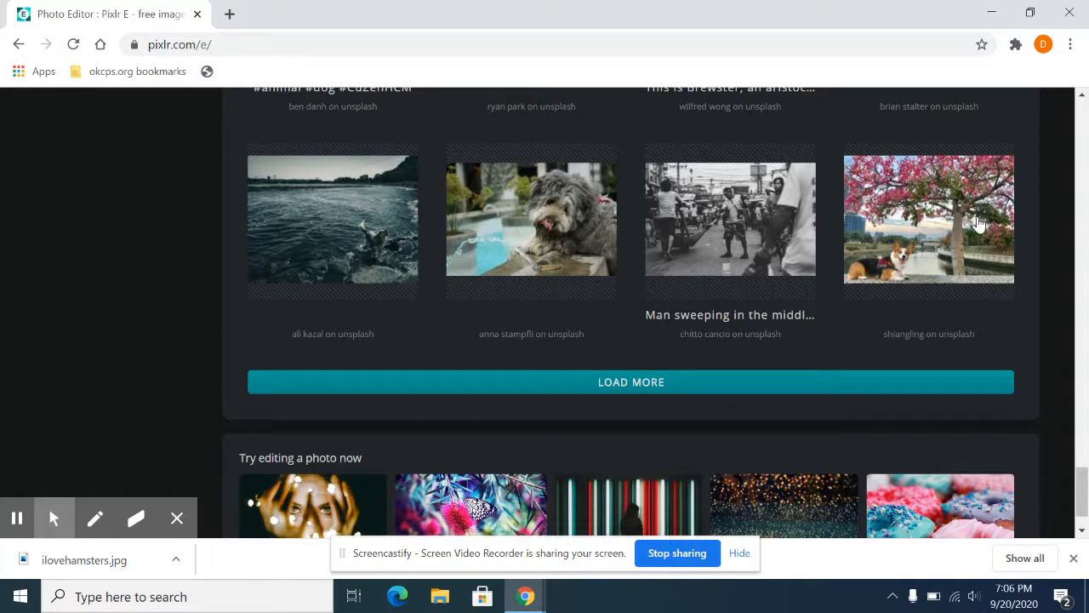
# Step: Open the photo of the corgi beneath the pink blossoming tree at Web size, 1280 x 960, and dismiss the advertisement
pyautogui.click(959, 235)
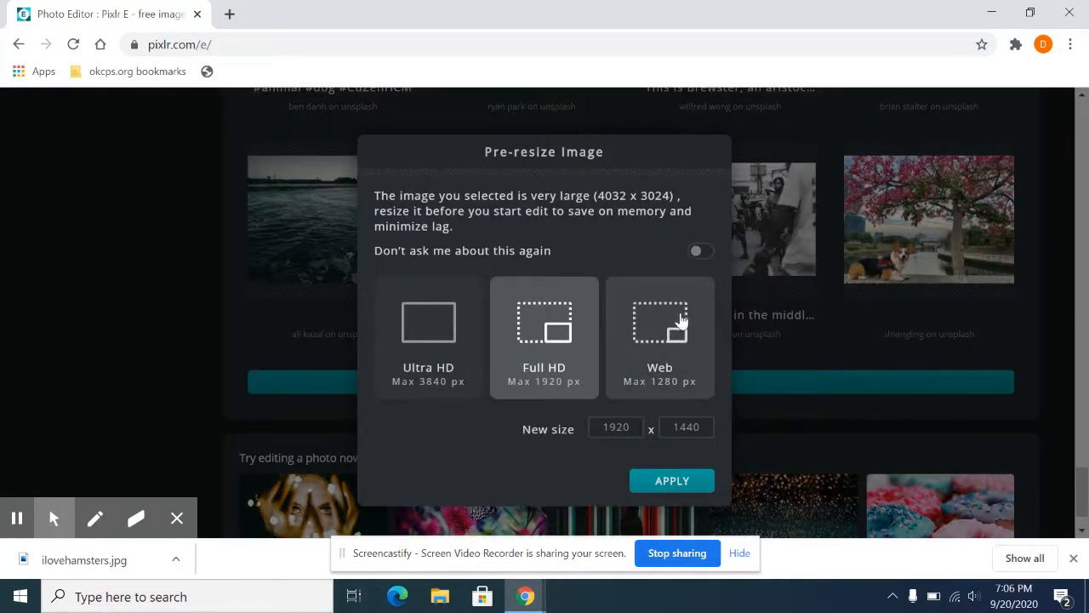
pyautogui.click(674, 330)
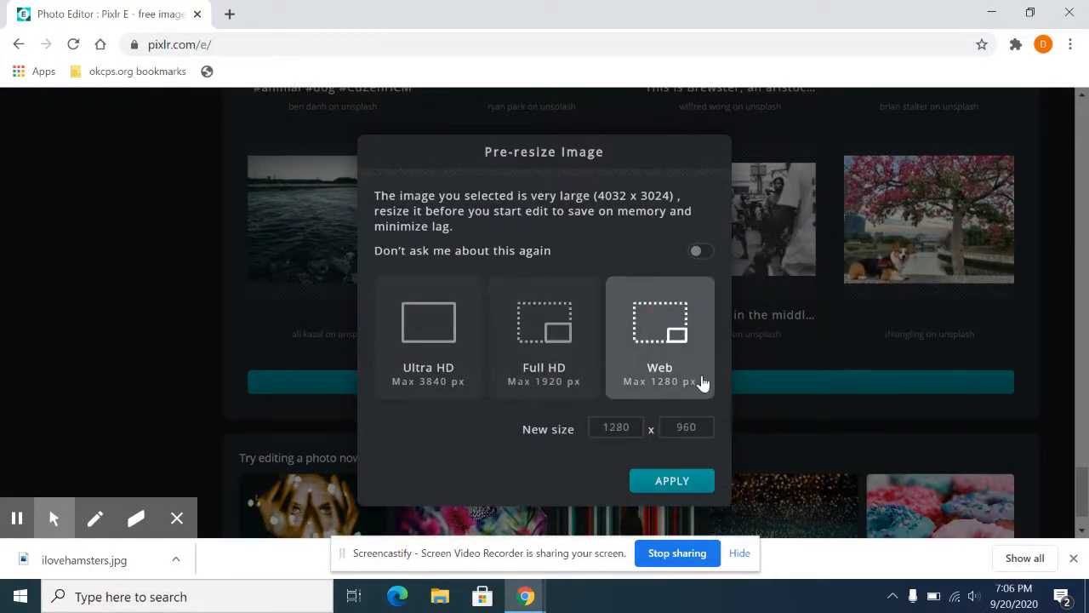
pyautogui.click(674, 483)
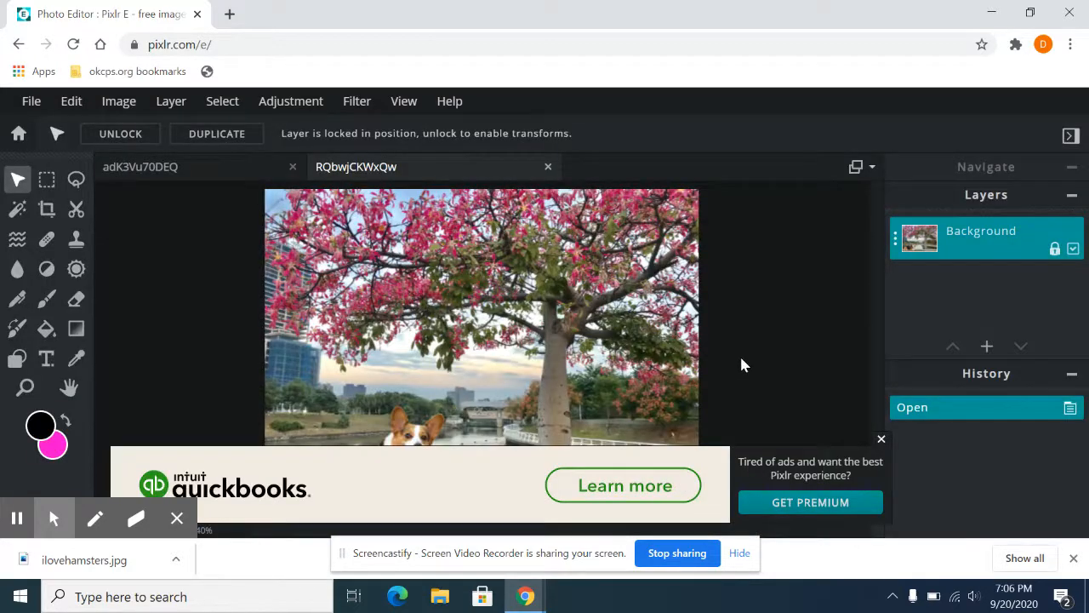
pyautogui.click(881, 439)
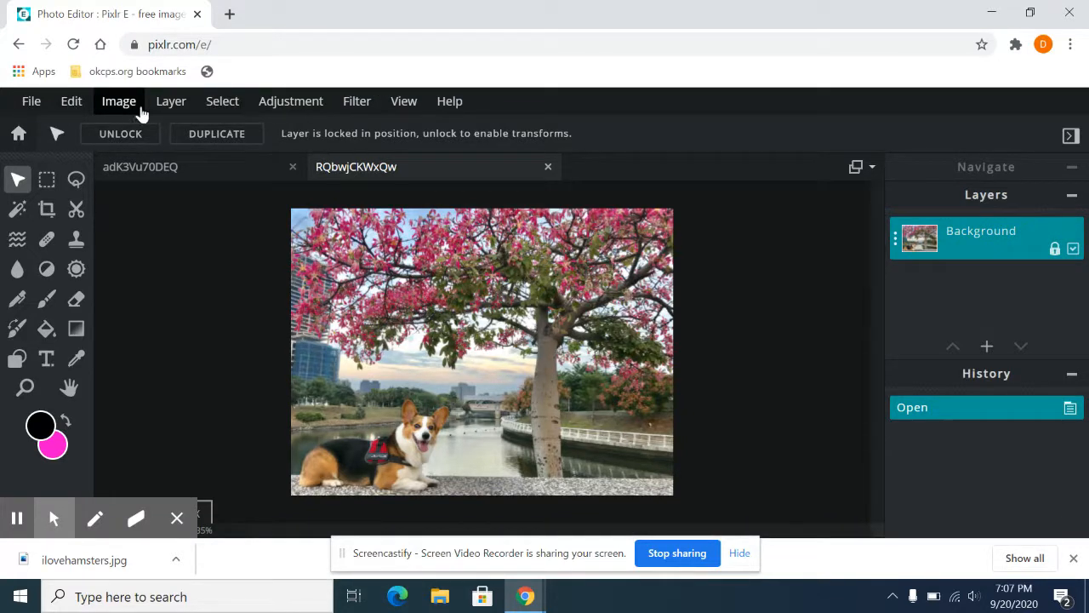
# Step: Duplicate the Background layer and make the copy the active layer
pyautogui.click(173, 102)
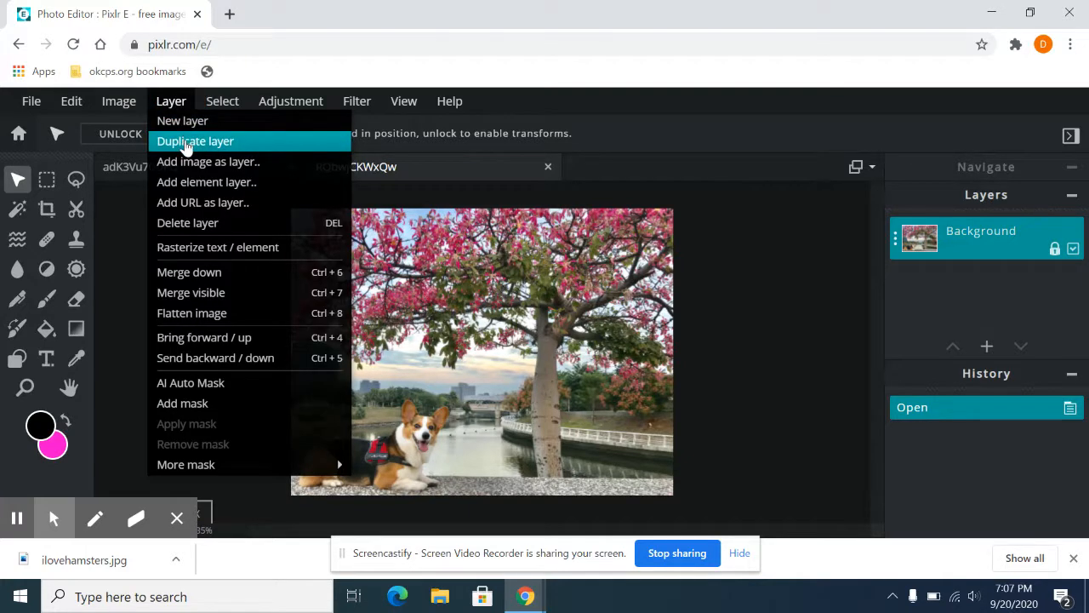
pyautogui.click(186, 143)
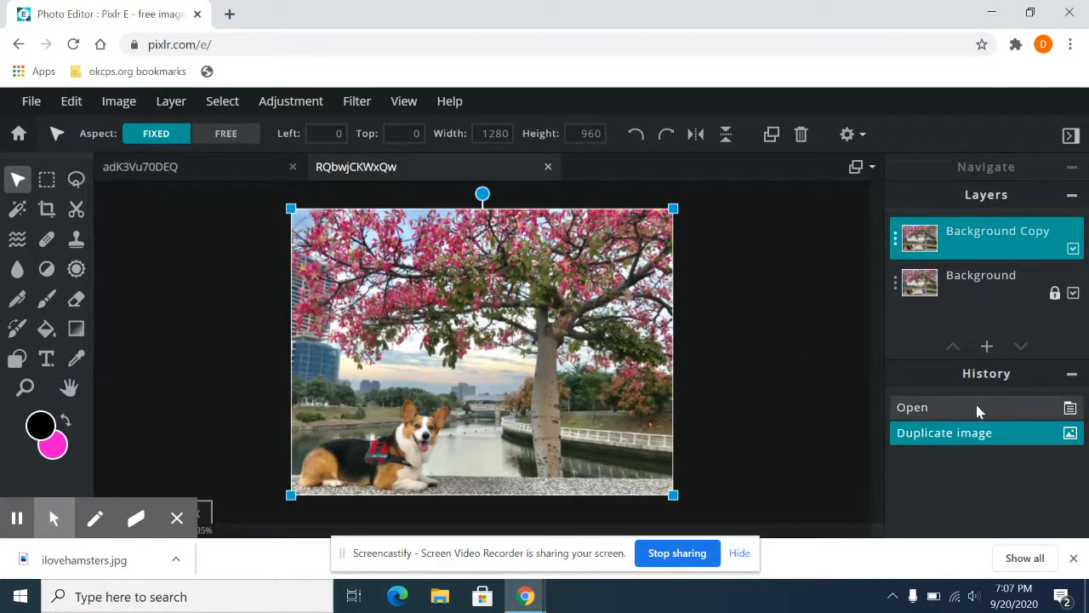
pyautogui.click(972, 281)
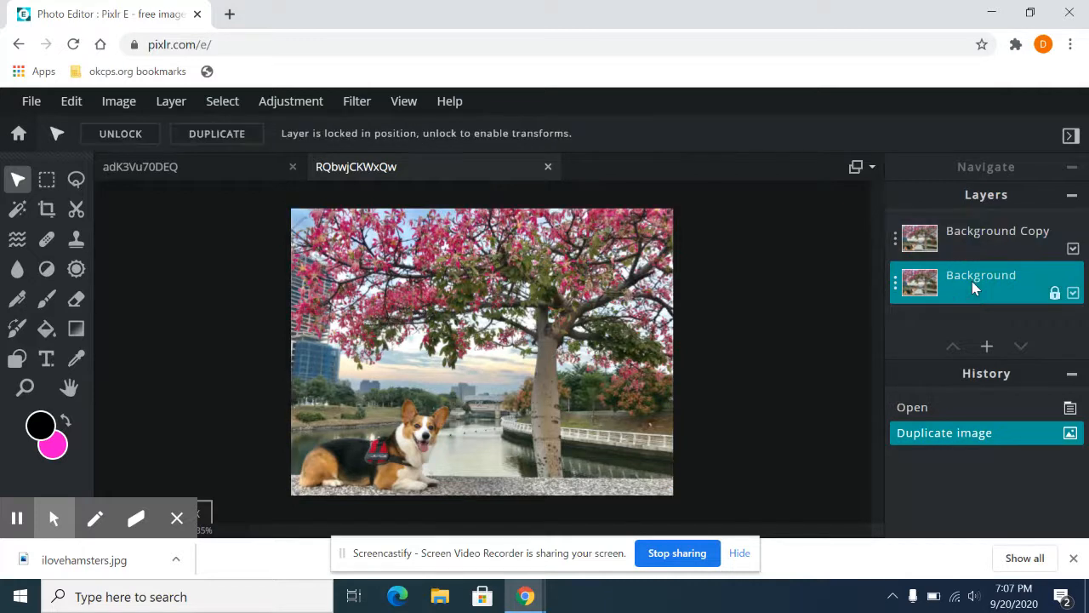
pyautogui.click(975, 243)
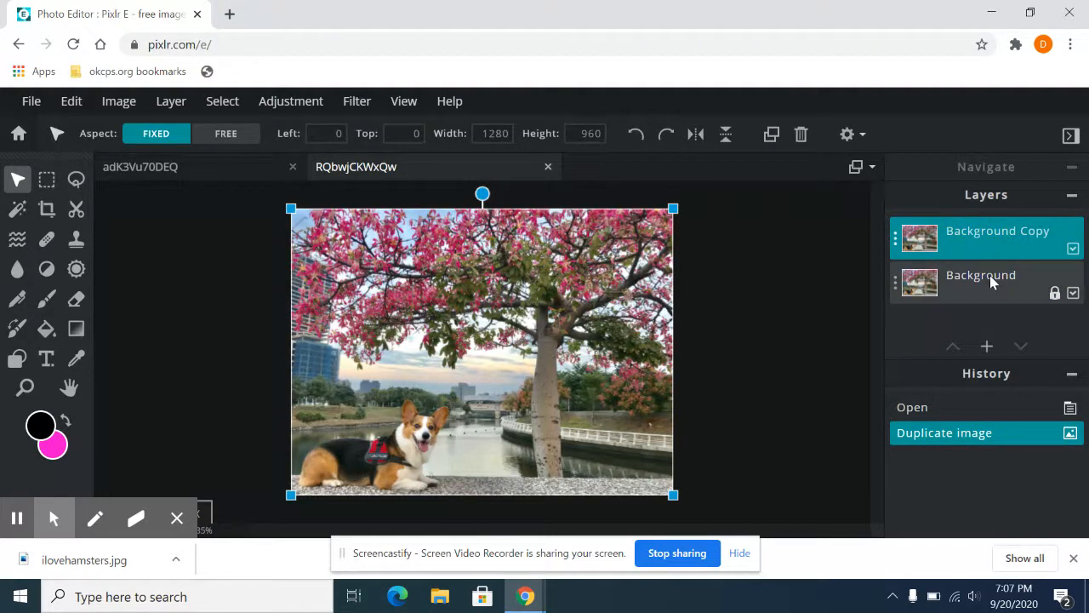
pyautogui.click(990, 277)
pyautogui.click(984, 240)
pyautogui.click(988, 265)
pyautogui.click(983, 239)
pyautogui.click(994, 280)
pyautogui.click(988, 240)
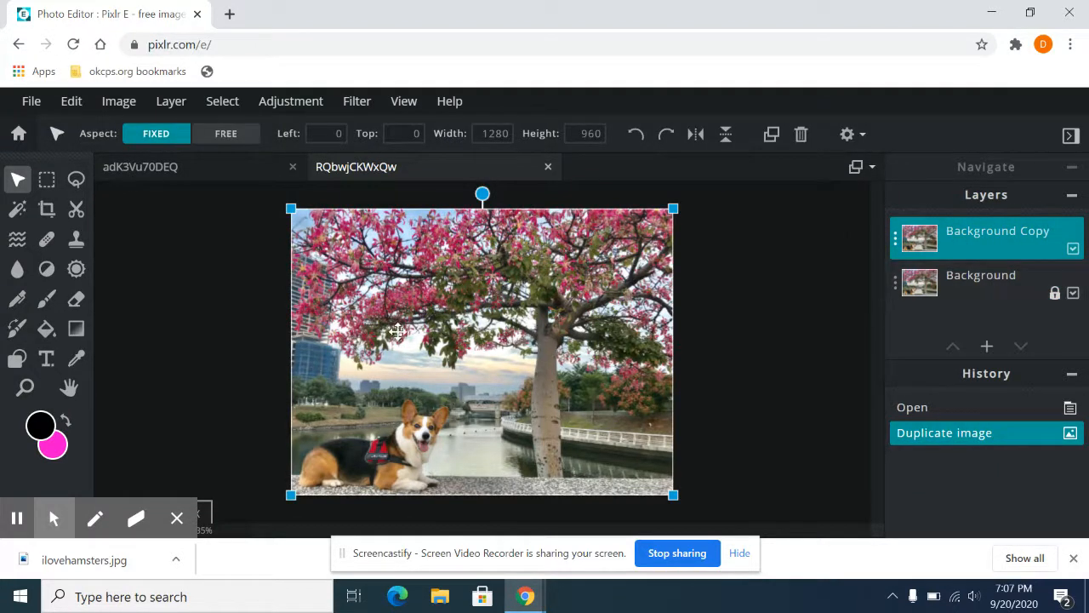
# Step: Desaturate the Background Copy layer, then hide and show it to compare it with the colour original
pyautogui.click(286, 104)
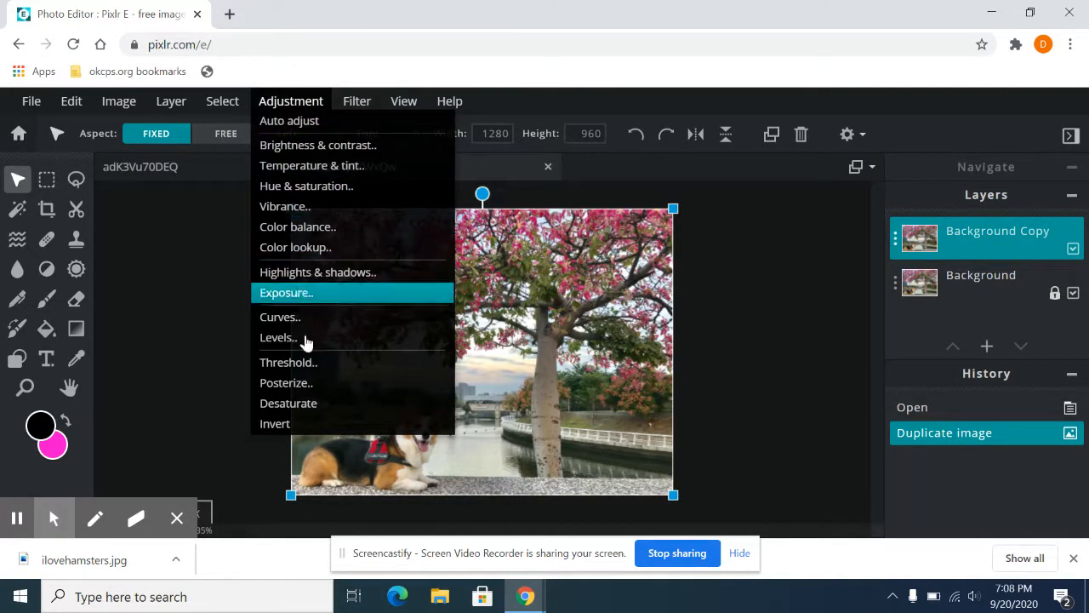
pyautogui.click(302, 405)
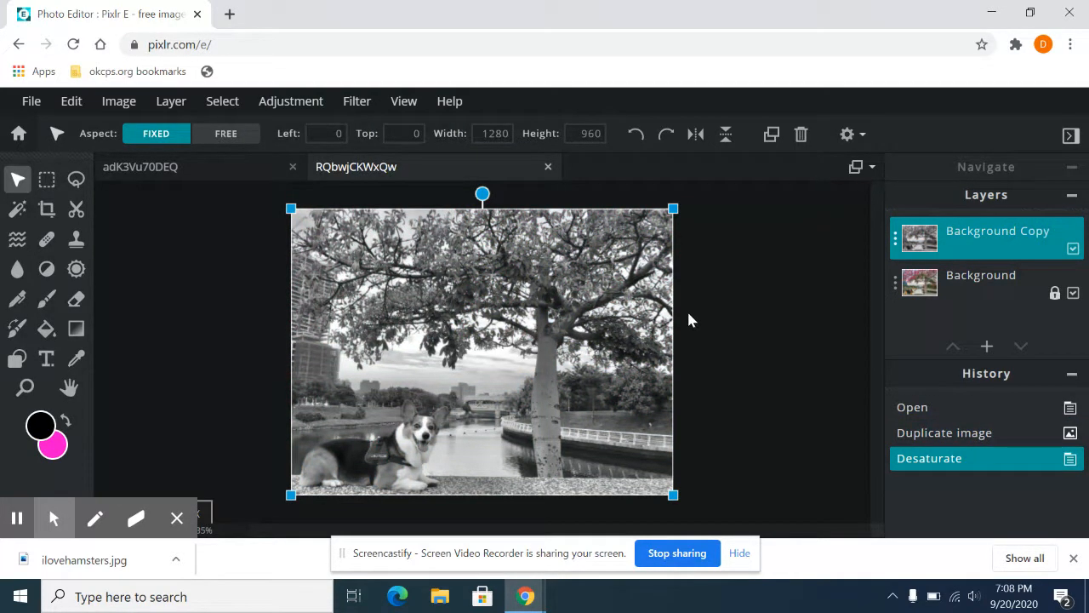
pyautogui.click(1072, 251)
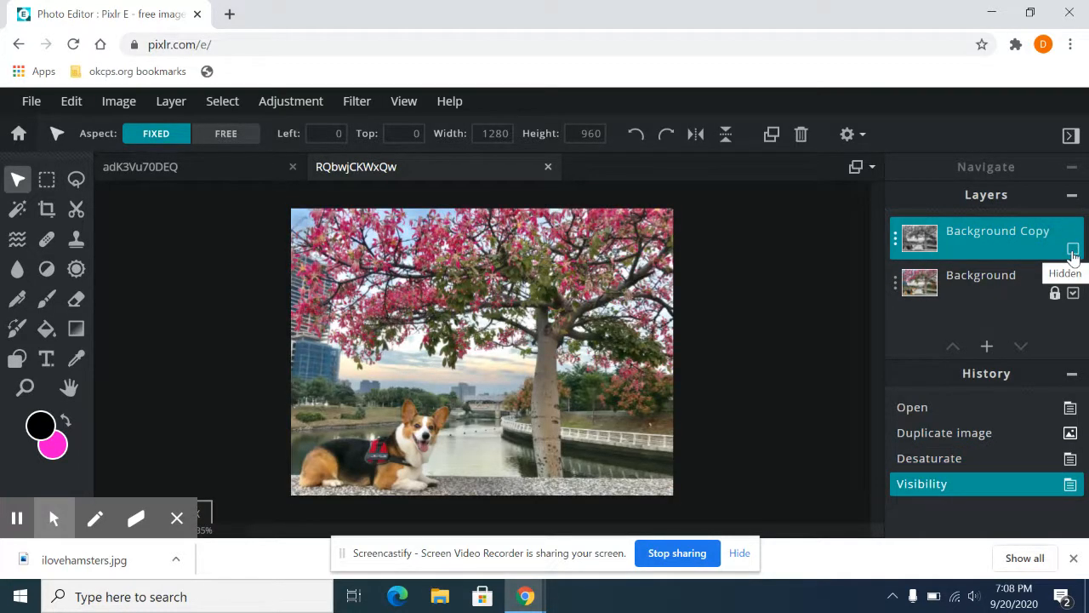
pyautogui.click(1072, 251)
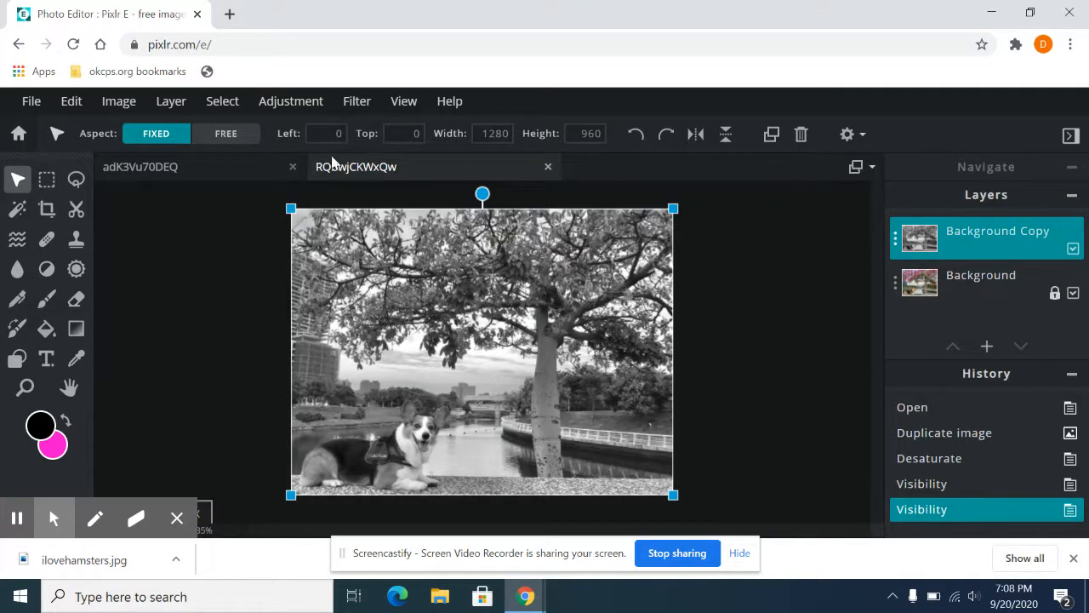
# Step: Set up the Eraser with the 10 px hard round brush
pyautogui.click(75, 306)
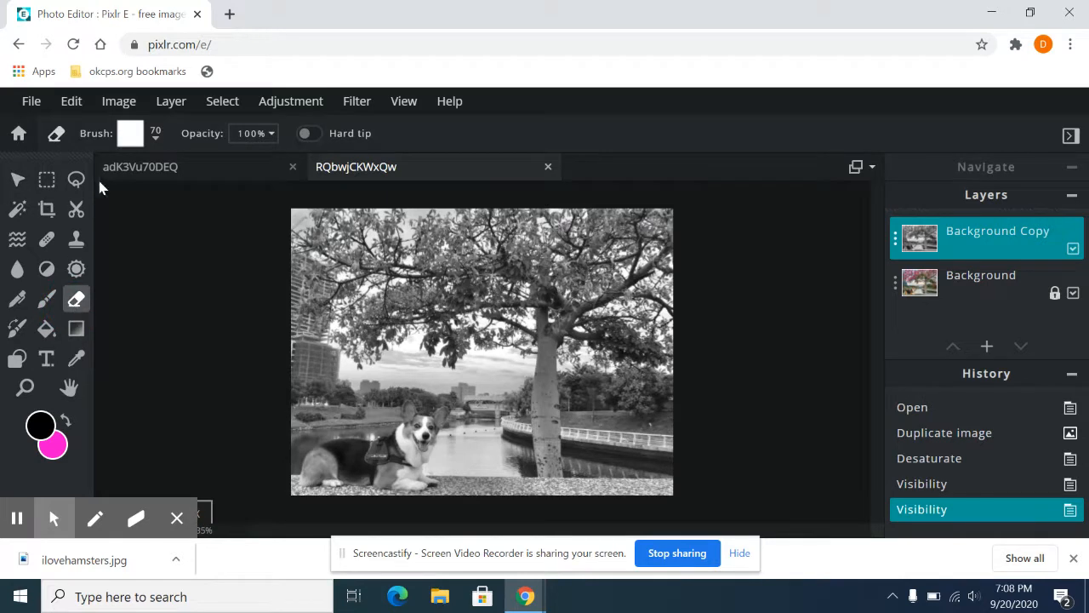
pyautogui.click(125, 140)
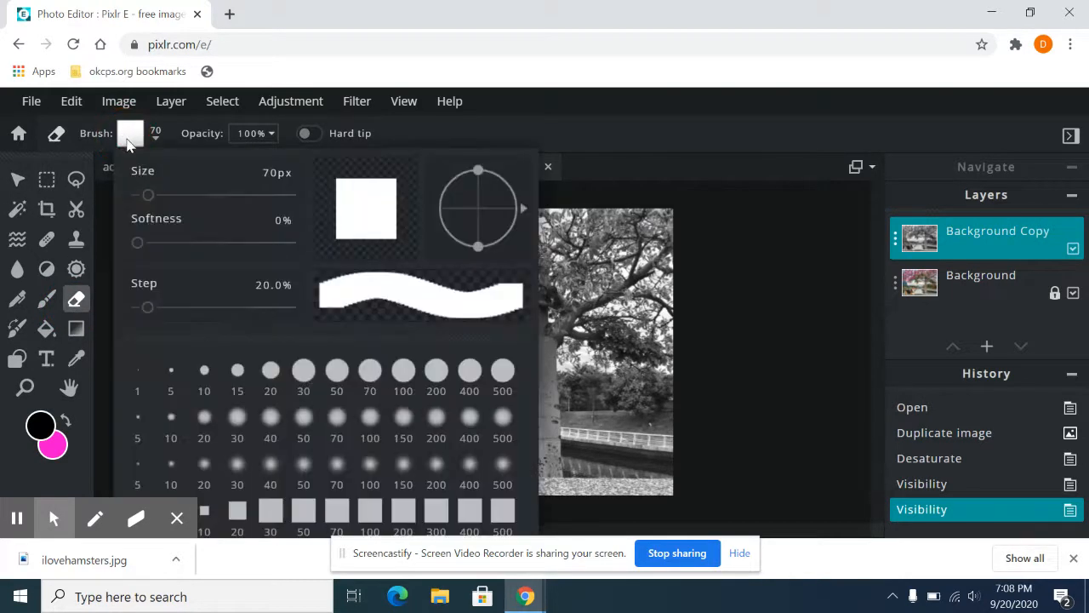
pyautogui.scroll(-1, 241, 386)
pyautogui.scroll(1, 237, 389)
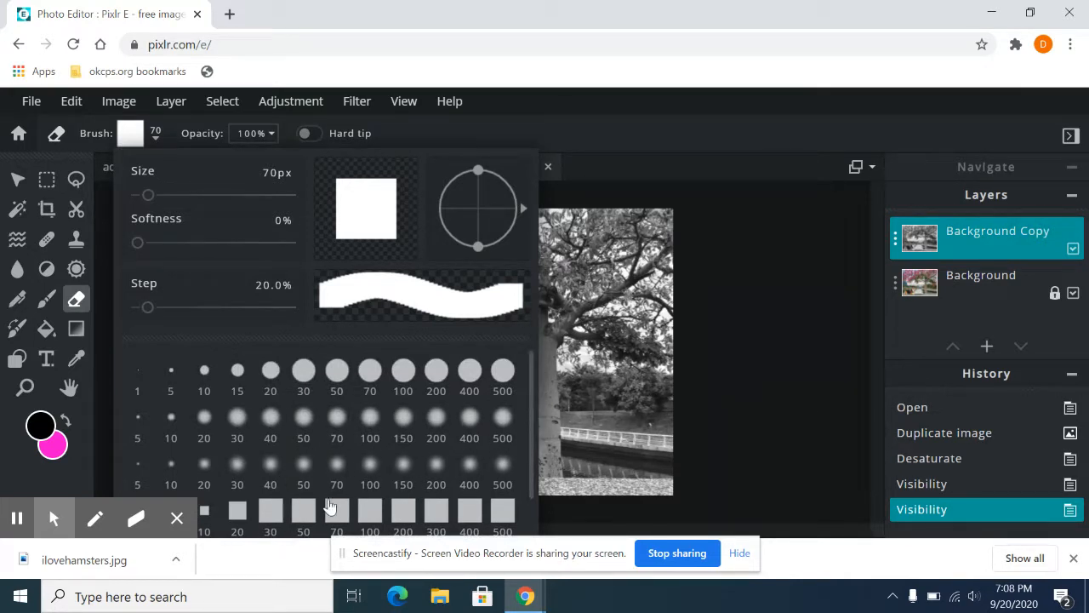
pyautogui.scroll(-1, 325, 494)
pyautogui.scroll(1, 322, 457)
pyautogui.click(303, 372)
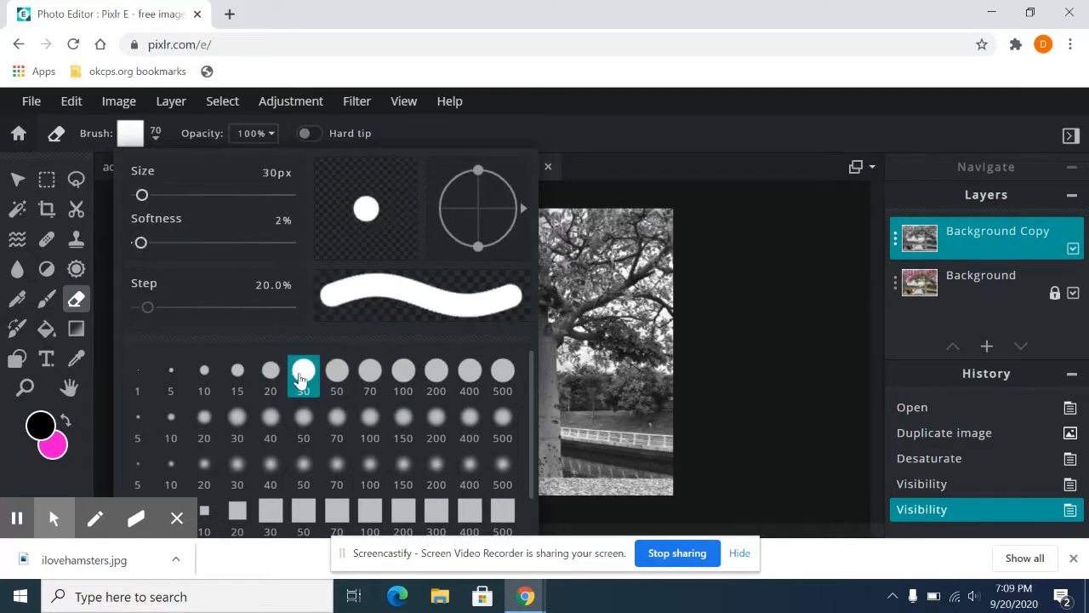
pyautogui.click(204, 374)
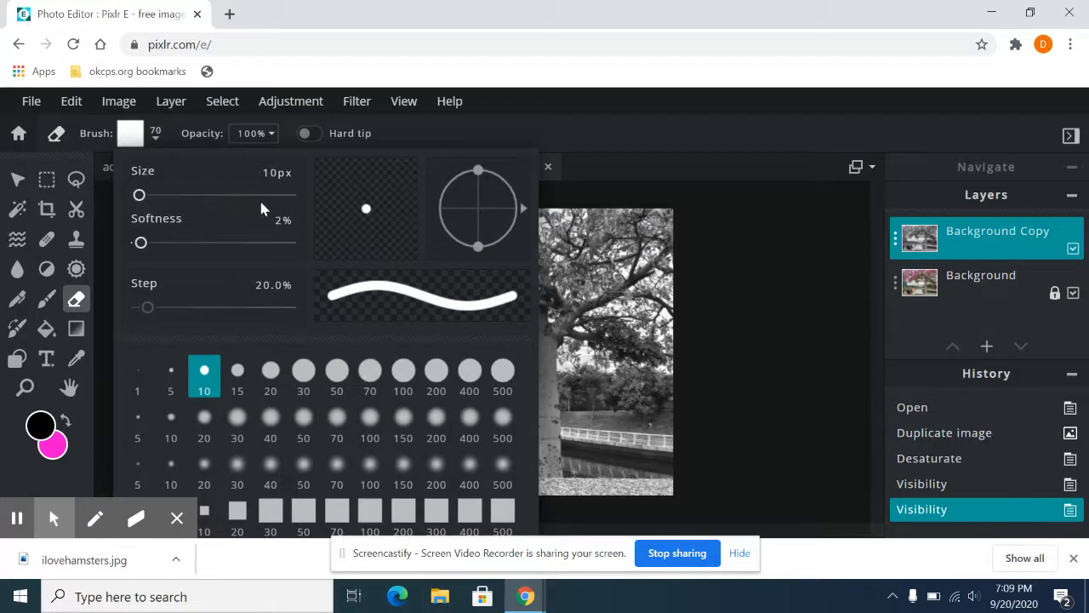
pyautogui.click(678, 325)
# Step: Erase the grey Background Copy layer over the corgi's ears and upper face with the 10 px Eraser to reveal the colour
pyautogui.click(1071, 167)
pyautogui.moveTo(930, 301); pyautogui.dragTo(950, 308)
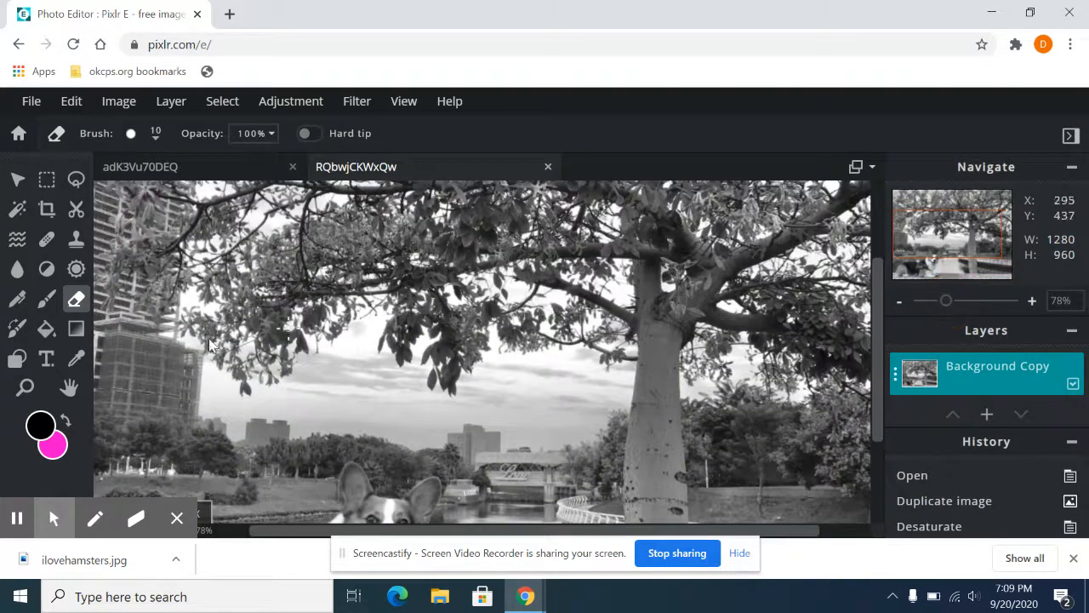
pyautogui.click(70, 388)
pyautogui.moveTo(256, 399); pyautogui.dragTo(408, 204)
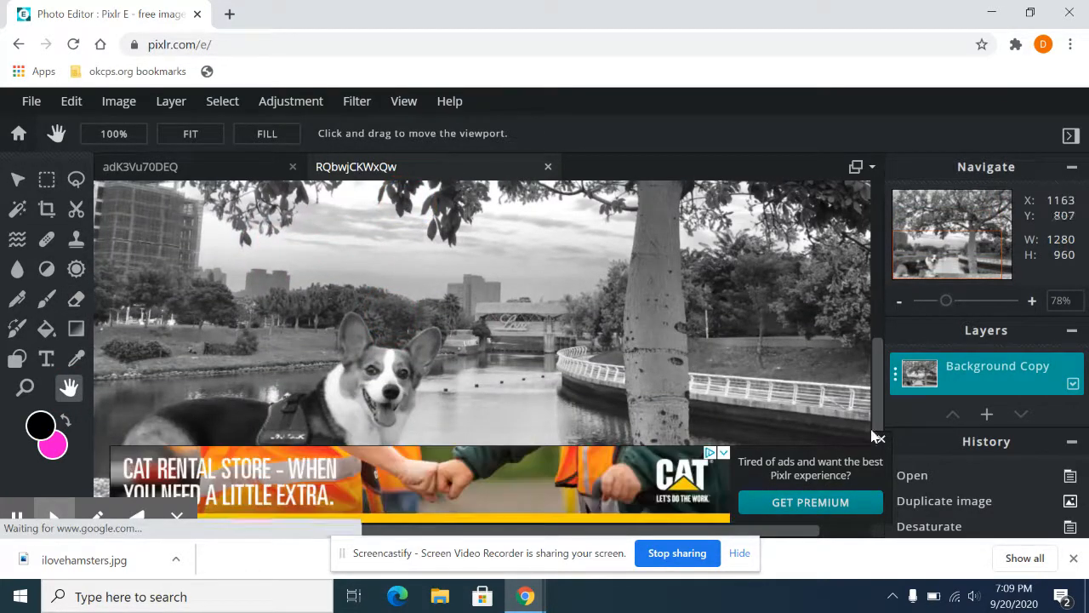
pyautogui.click(880, 438)
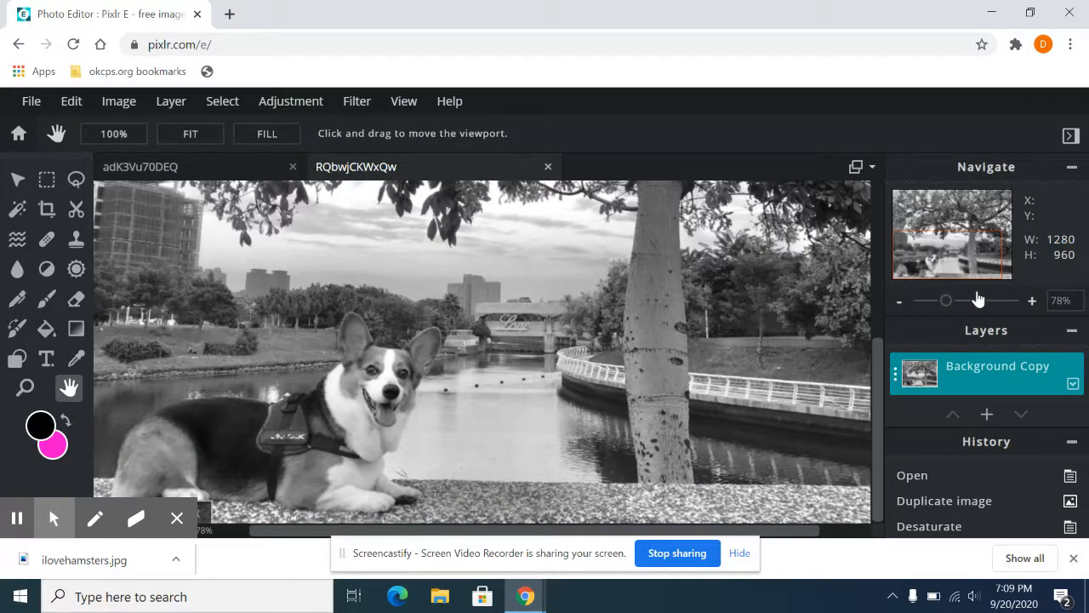
pyautogui.moveTo(947, 306); pyautogui.dragTo(960, 308)
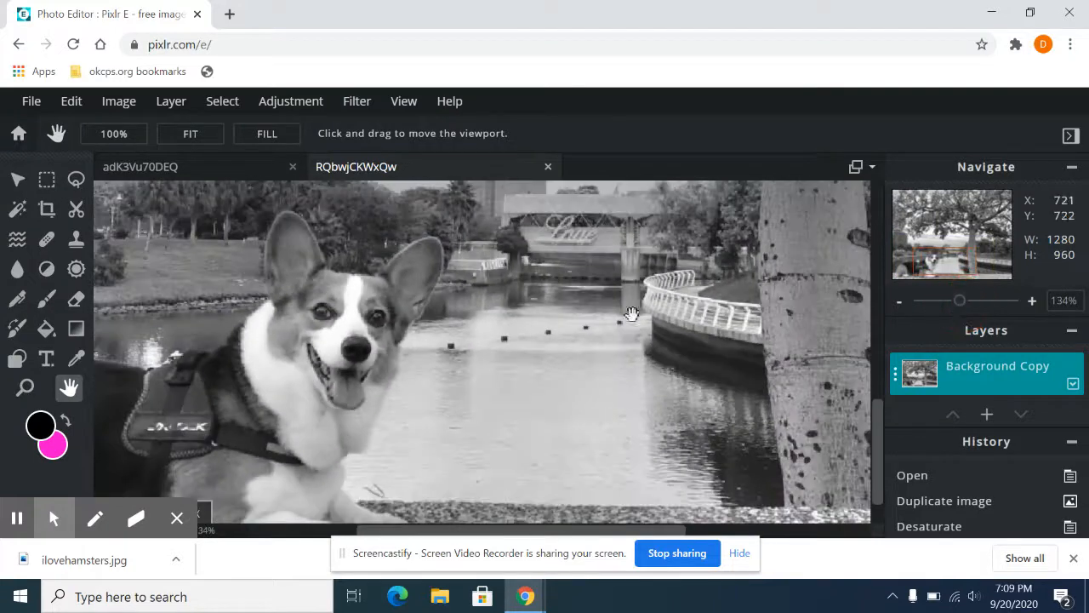
pyautogui.click(76, 299)
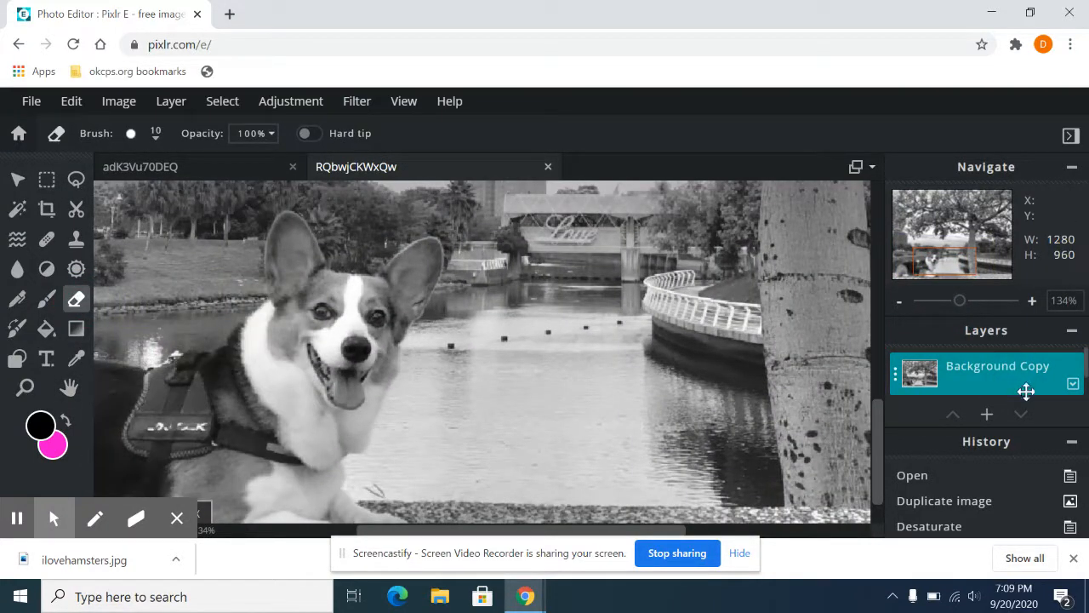
pyautogui.moveTo(1087, 374)
pyautogui.mouseDown()
pyautogui.moveTo(1088, 397)
pyautogui.moveTo(1087, 373)
pyautogui.mouseUp()
pyautogui.moveTo(282, 225)
pyautogui.mouseDown()
pyautogui.moveTo(285, 293)
pyautogui.moveTo(291, 252)
pyautogui.mouseUp()
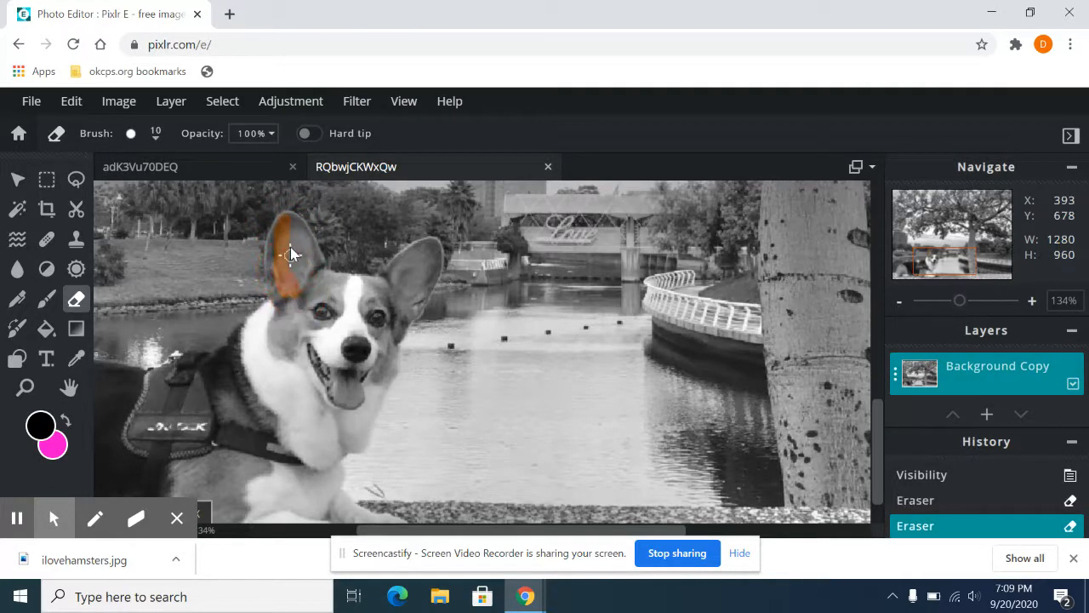
pyautogui.moveTo(301, 294)
pyautogui.mouseDown()
pyautogui.moveTo(294, 215)
pyautogui.moveTo(314, 269)
pyautogui.moveTo(309, 290)
pyautogui.moveTo(304, 253)
pyautogui.moveTo(291, 251)
pyautogui.moveTo(292, 284)
pyautogui.moveTo(284, 217)
pyautogui.moveTo(269, 272)
pyautogui.moveTo(283, 306)
pyautogui.moveTo(306, 234)
pyautogui.moveTo(319, 274)
pyautogui.moveTo(378, 280)
pyautogui.moveTo(439, 245)
pyautogui.moveTo(393, 333)
pyautogui.moveTo(428, 294)
pyautogui.moveTo(404, 328)
pyautogui.moveTo(393, 337)
pyautogui.moveTo(426, 261)
pyautogui.moveTo(343, 352)
pyautogui.moveTo(277, 349)
pyautogui.moveTo(351, 318)
pyautogui.moveTo(315, 342)
pyautogui.mouseUp()
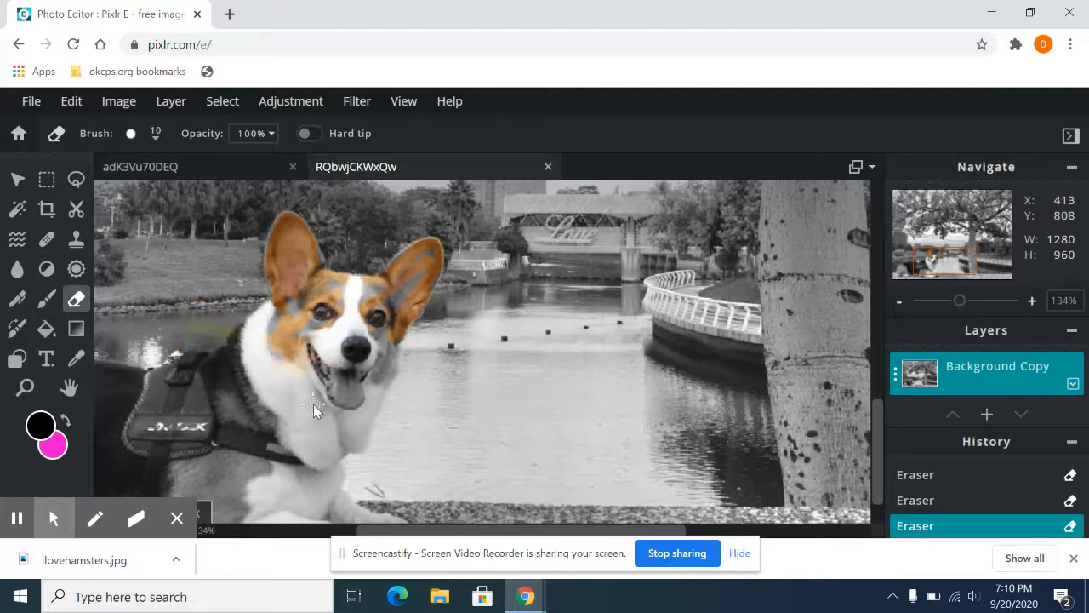
# Step: Undo the last eraser stroke, and erase the remaining grey on the corgi's forehead, cheeks, muzzle and part of its neck
pyautogui.hotkey('ctrl', 'z')
pyautogui.moveTo(319, 382)
pyautogui.mouseDown()
pyautogui.moveTo(330, 332)
pyautogui.moveTo(375, 307)
pyautogui.moveTo(316, 285)
pyautogui.moveTo(380, 290)
pyautogui.moveTo(423, 267)
pyautogui.moveTo(377, 316)
pyautogui.moveTo(400, 289)
pyautogui.moveTo(365, 307)
pyautogui.moveTo(377, 303)
pyautogui.mouseUp()
pyautogui.moveTo(307, 313)
pyautogui.mouseDown()
pyautogui.moveTo(336, 306)
pyautogui.moveTo(292, 310)
pyautogui.mouseUp()
pyautogui.moveTo(274, 359)
pyautogui.mouseDown()
pyautogui.moveTo(292, 321)
pyautogui.moveTo(325, 338)
pyautogui.moveTo(297, 309)
pyautogui.moveTo(354, 311)
pyautogui.moveTo(377, 330)
pyautogui.moveTo(383, 322)
pyautogui.moveTo(346, 340)
pyautogui.moveTo(352, 350)
pyautogui.moveTo(362, 342)
pyautogui.moveTo(315, 355)
pyautogui.moveTo(299, 335)
pyautogui.moveTo(299, 359)
pyautogui.moveTo(260, 381)
pyautogui.moveTo(307, 341)
pyautogui.moveTo(315, 363)
pyautogui.moveTo(281, 315)
pyautogui.moveTo(286, 343)
pyautogui.moveTo(270, 362)
pyautogui.moveTo(273, 324)
pyautogui.moveTo(294, 351)
pyautogui.mouseUp()
pyautogui.moveTo(379, 340)
pyautogui.mouseDown()
pyautogui.moveTo(371, 407)
pyautogui.moveTo(389, 347)
pyautogui.moveTo(387, 378)
pyautogui.moveTo(352, 425)
pyautogui.moveTo(388, 352)
pyautogui.moveTo(343, 416)
pyautogui.moveTo(382, 376)
pyautogui.moveTo(359, 449)
pyautogui.moveTo(328, 447)
pyautogui.moveTo(325, 459)
pyautogui.moveTo(287, 444)
pyautogui.moveTo(257, 374)
pyautogui.mouseUp()
pyautogui.moveTo(273, 321)
pyautogui.mouseDown()
pyautogui.moveTo(292, 382)
pyautogui.moveTo(280, 394)
pyautogui.moveTo(298, 418)
pyautogui.mouseUp()
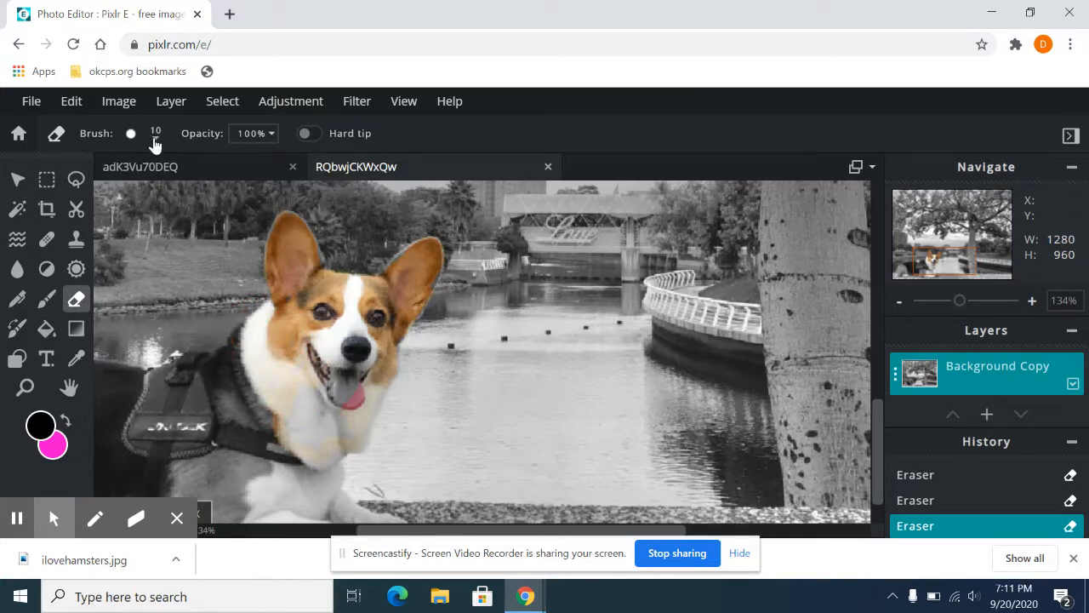
# Step: Enlarge the Eraser to the 20 px hard round brush and erase the remaining grey over the corgi's tongue, neck and chest fur
pyautogui.click(154, 135)
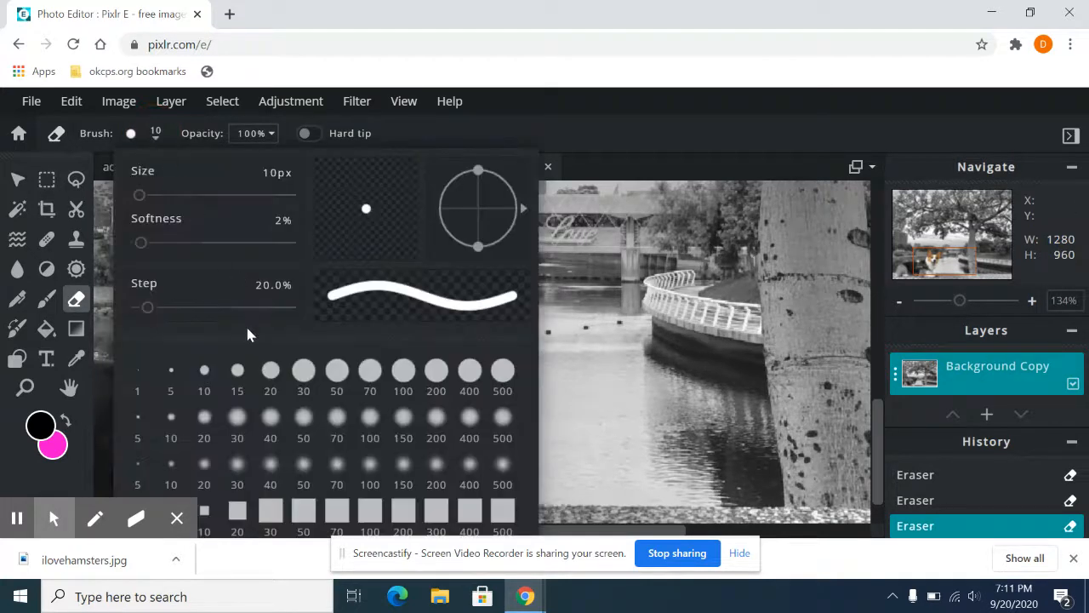
pyautogui.click(238, 371)
pyautogui.click(271, 371)
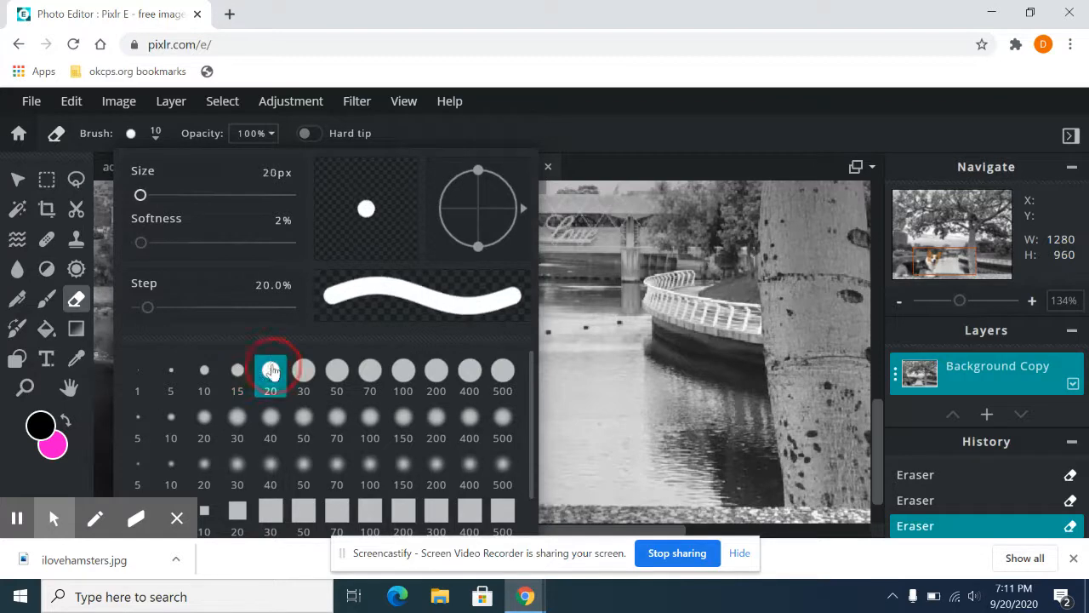
pyautogui.moveTo(289, 383)
pyautogui.mouseDown()
pyautogui.moveTo(323, 355)
pyautogui.moveTo(320, 390)
pyautogui.moveTo(353, 361)
pyautogui.moveTo(322, 420)
pyautogui.moveTo(300, 428)
pyautogui.moveTo(297, 419)
pyautogui.moveTo(349, 422)
pyautogui.moveTo(347, 435)
pyautogui.moveTo(319, 438)
pyautogui.moveTo(283, 356)
pyautogui.moveTo(264, 350)
pyautogui.moveTo(306, 346)
pyautogui.moveTo(322, 363)
pyautogui.moveTo(334, 336)
pyautogui.moveTo(331, 347)
pyautogui.moveTo(349, 346)
pyautogui.moveTo(331, 386)
pyautogui.moveTo(267, 340)
pyautogui.mouseUp()
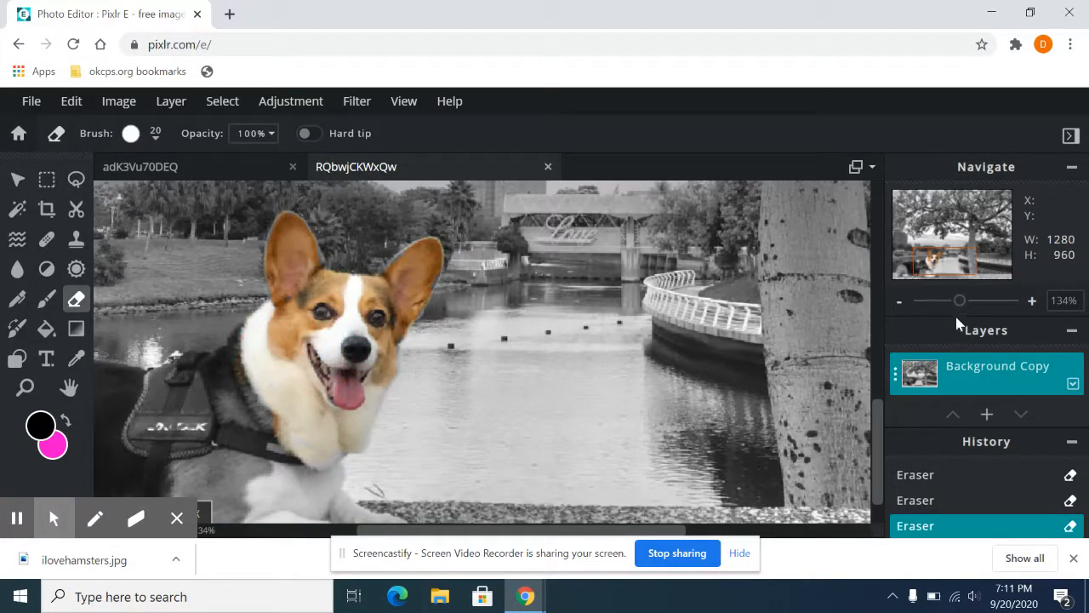
pyautogui.moveTo(959, 302); pyautogui.dragTo(934, 305)
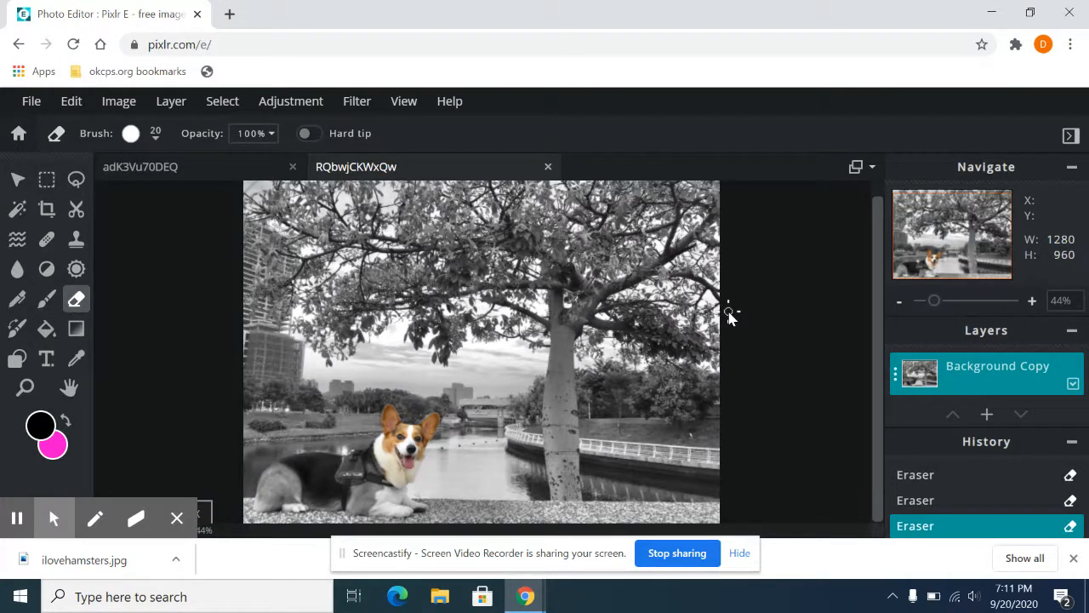
pyautogui.click(740, 553)
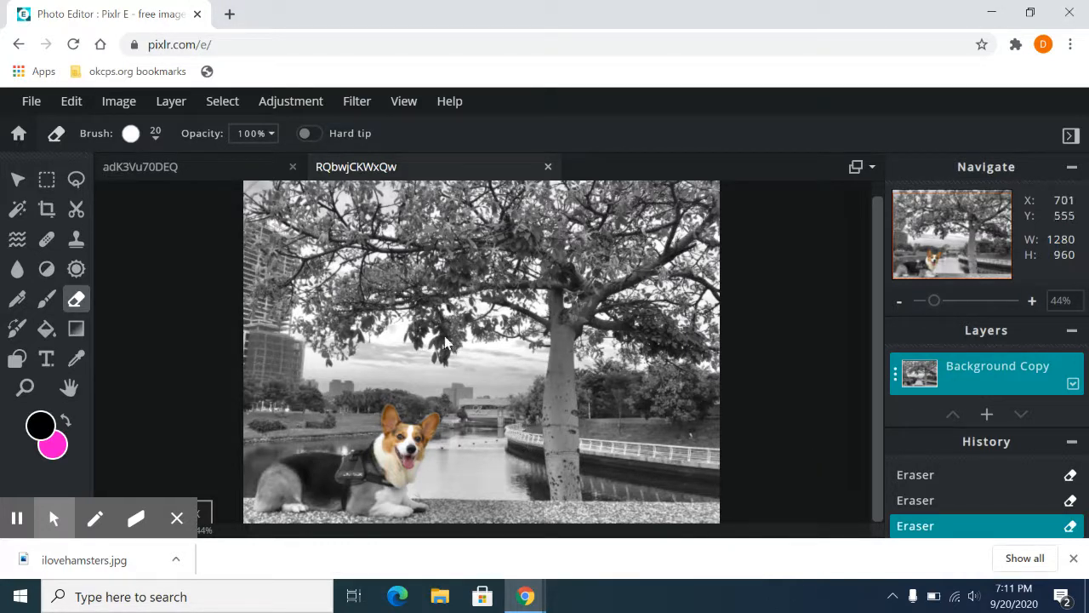
# Step: Save the image as a JPG named mydog at medium quality, 70%, and download it
pyautogui.click(33, 104)
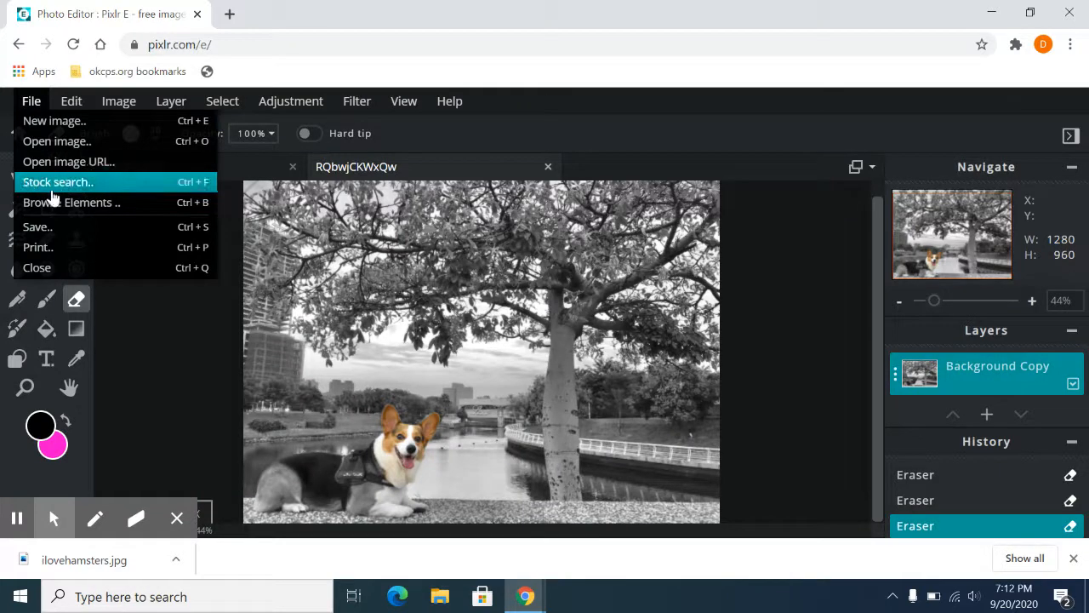
pyautogui.click(57, 228)
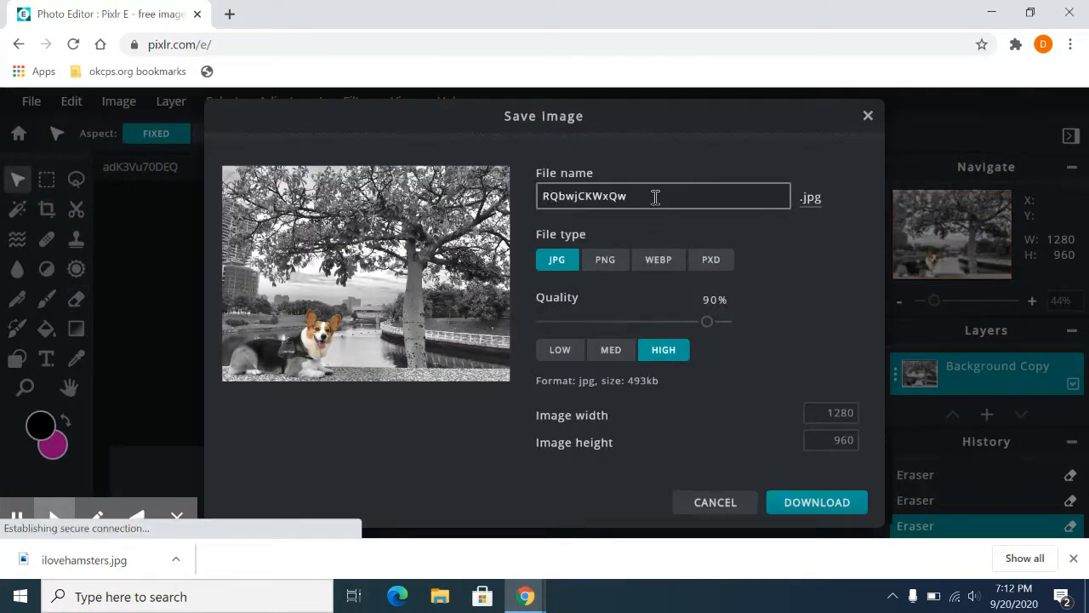
pyautogui.click(628, 199)
pyautogui.moveTo(603, 190); pyautogui.dragTo(540, 195)
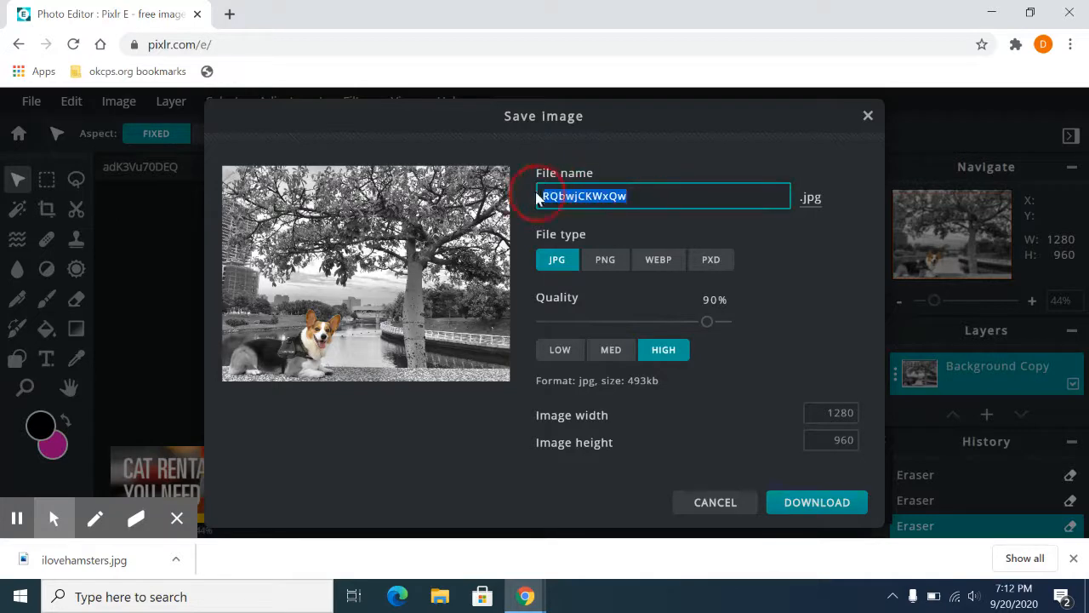
pyautogui.press('BackSpace')
pyautogui.write('mydog')
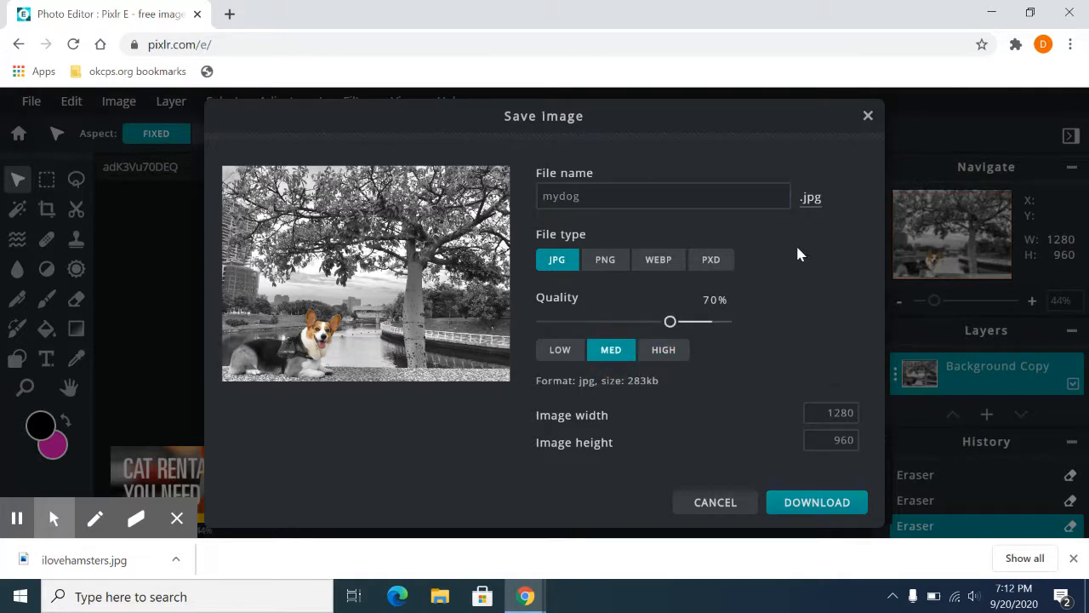
pyautogui.click(824, 503)
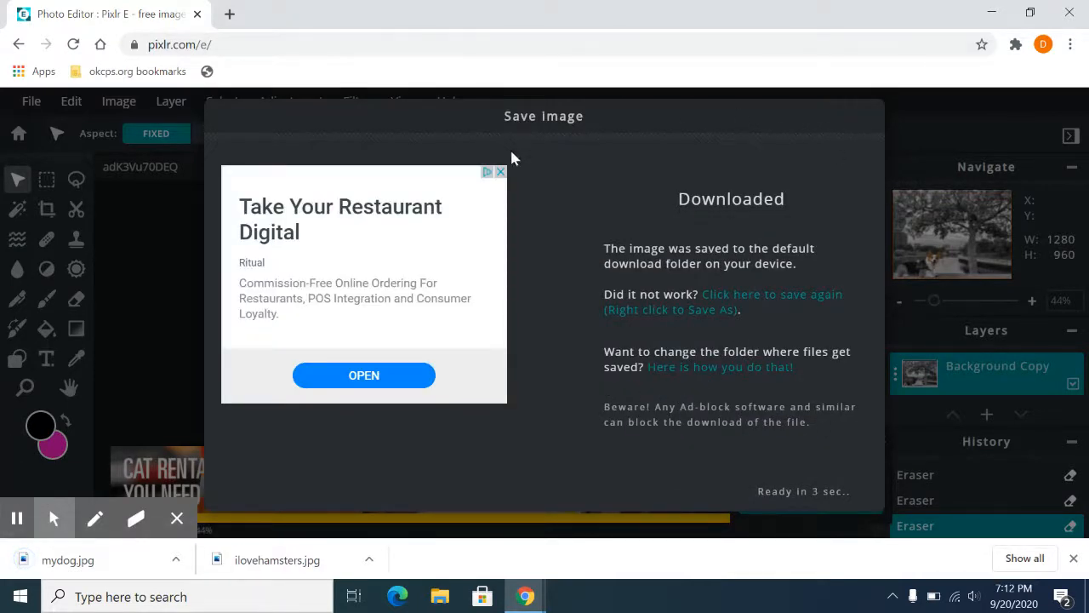
pyautogui.moveTo(74, 518)
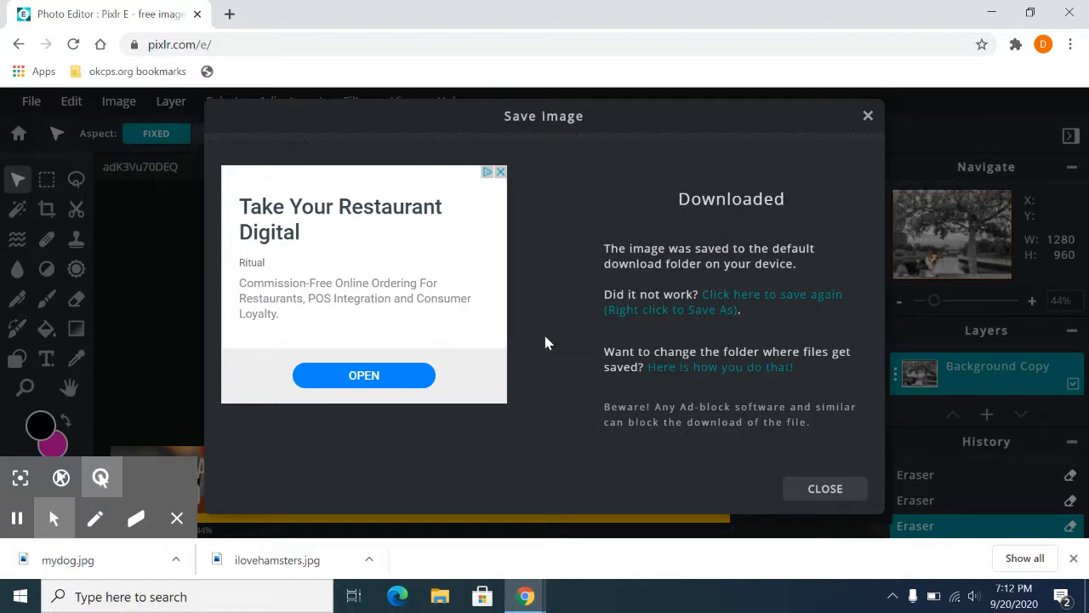